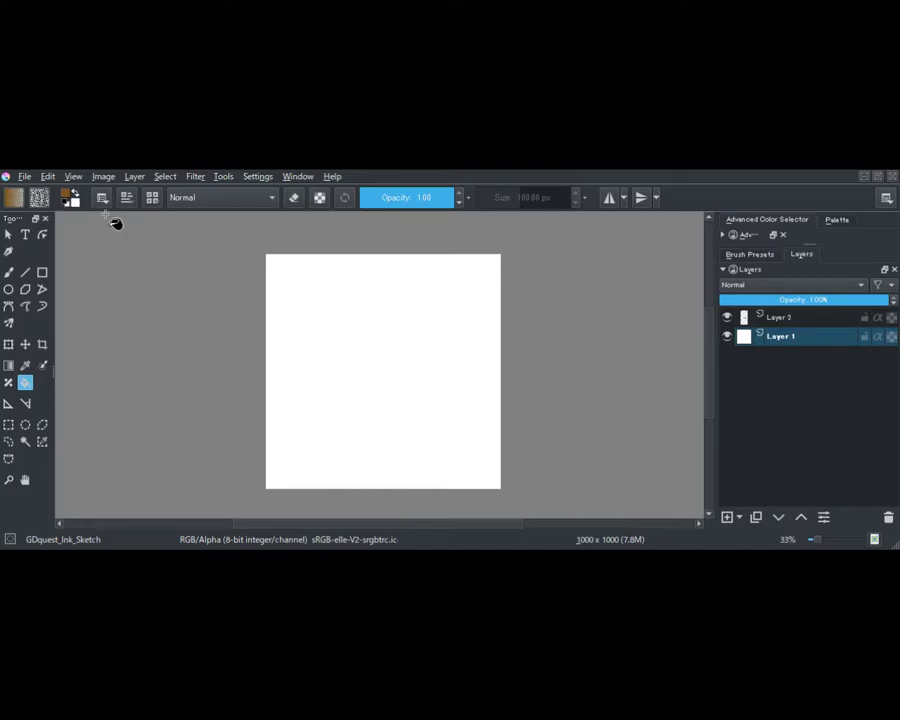
Expand the Advanced Color Selector and Palette dockers and enlarge them above the layer list.
left_click(722, 236)
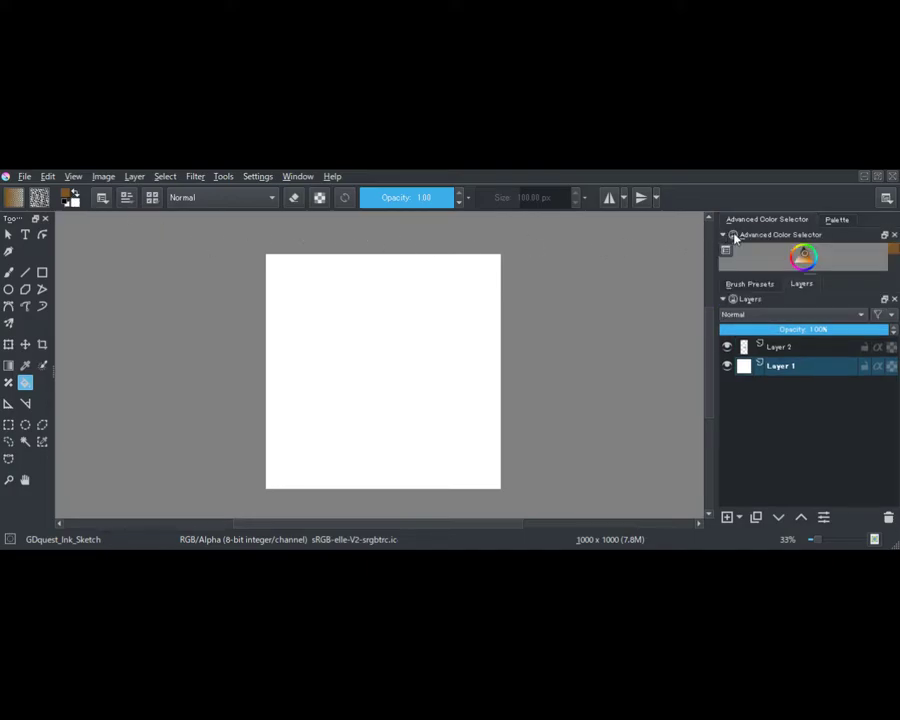
left_click(836, 220)
left_click(722, 236)
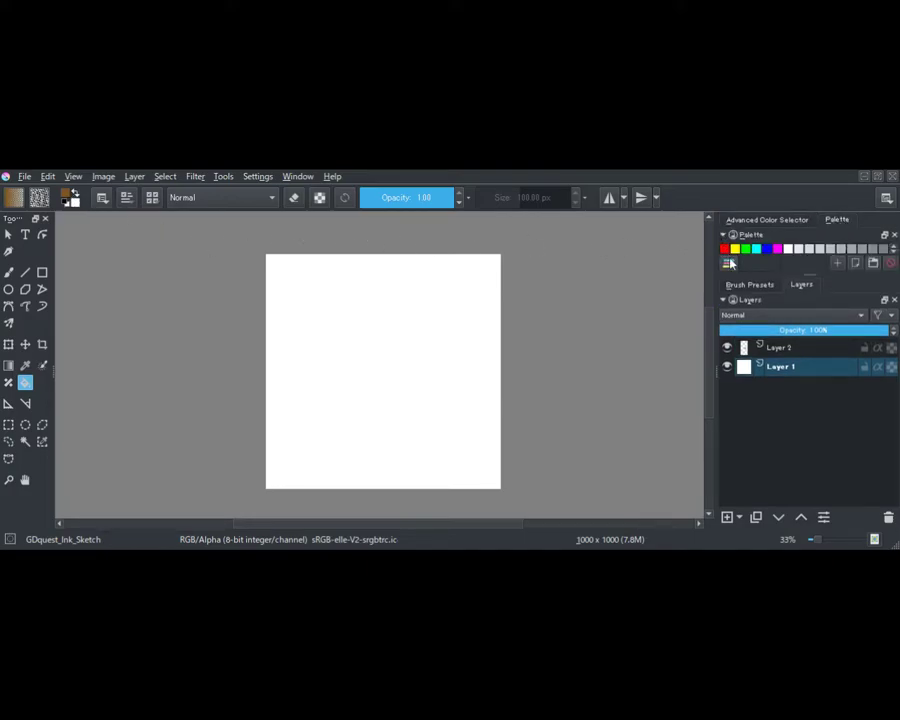
left_click_drag(812, 270, 799, 346)
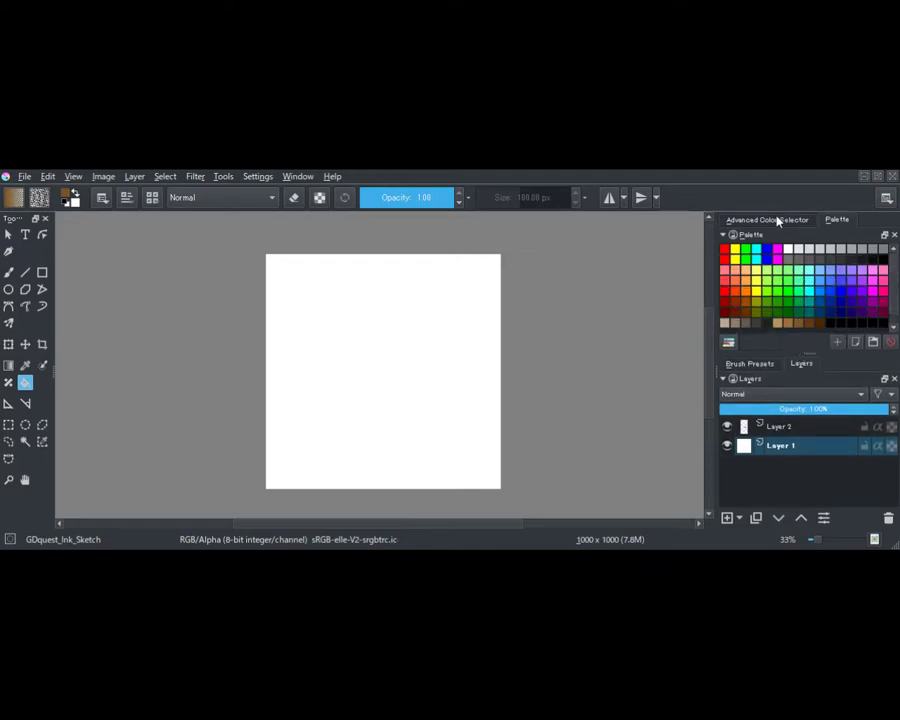
Choose a very light beige on the colour triangle and fill Layer 1 with it.
left_click(775, 218)
left_click(806, 310)
left_click(788, 316)
left_click(778, 311)
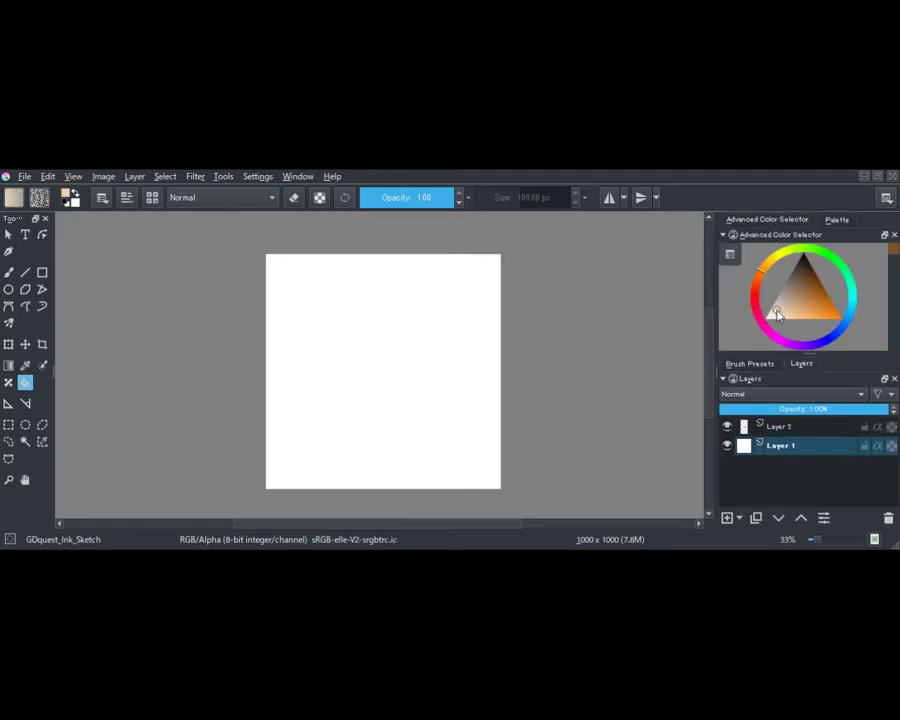
left_click(400, 340)
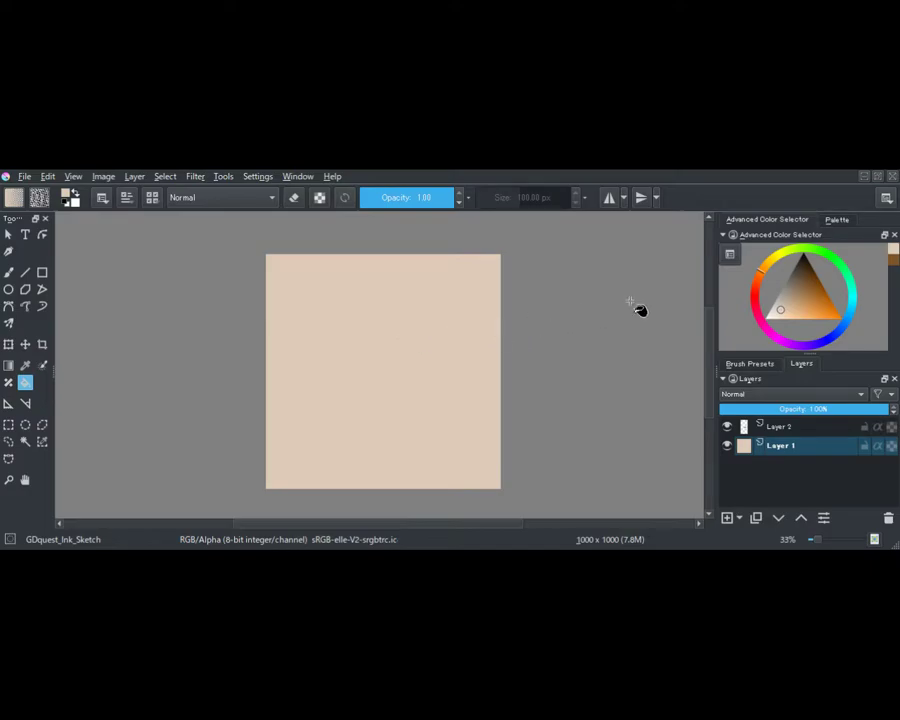
left_click(771, 314)
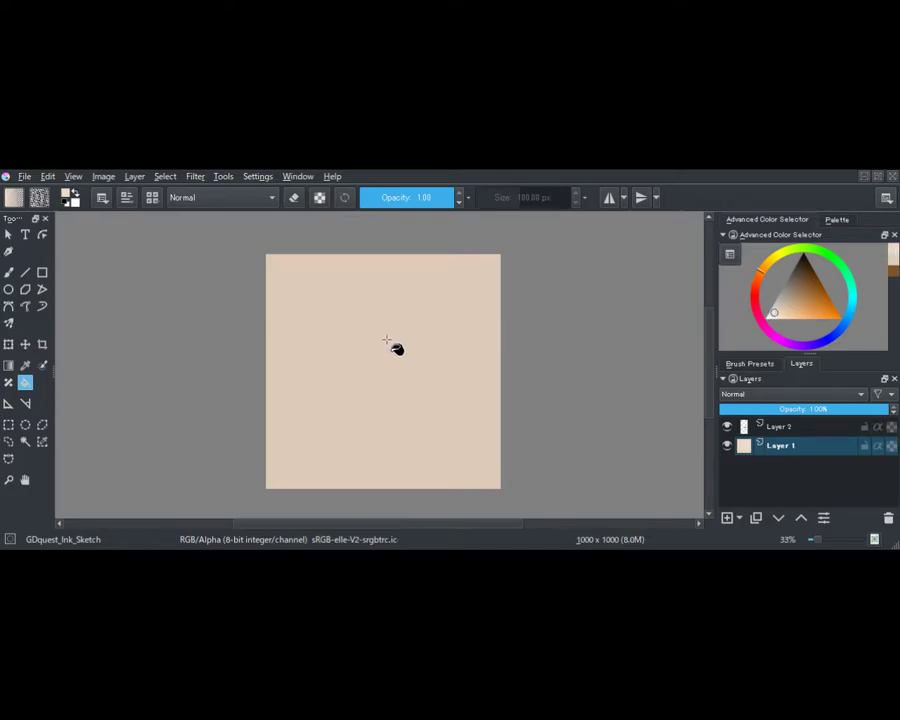
left_click(405, 355)
Activate Layer 2 with the freehand brush, choose a dark greyish brown as the painting colour and show the brush presets.
left_click(810, 427)
left_click(8, 272)
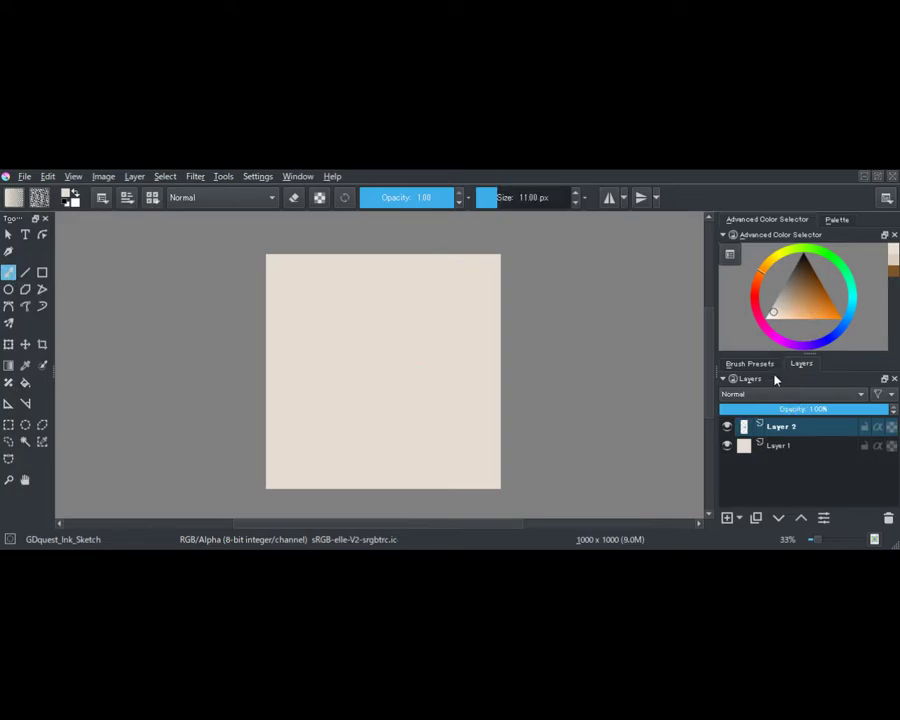
left_click(727, 445)
left_click(727, 445)
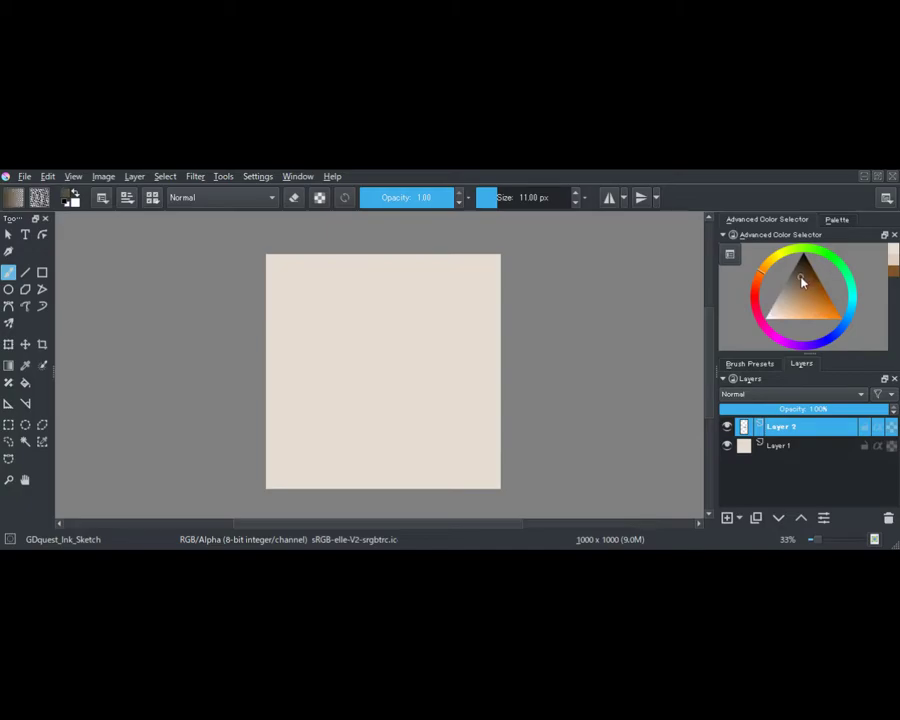
left_click_drag(366, 327, 414, 388)
key("ctrl+z")
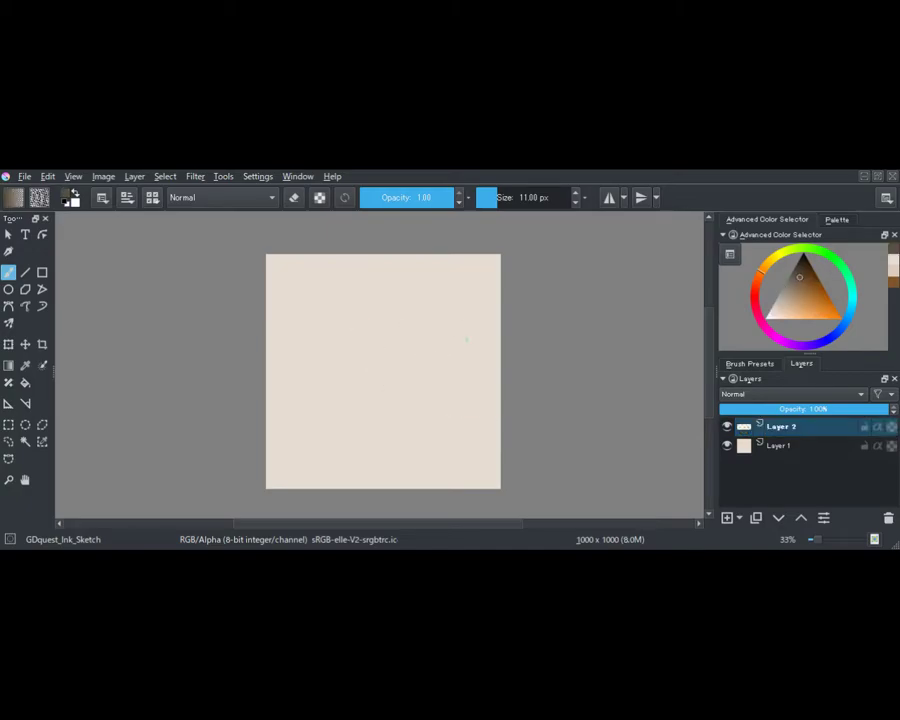
left_click(754, 365)
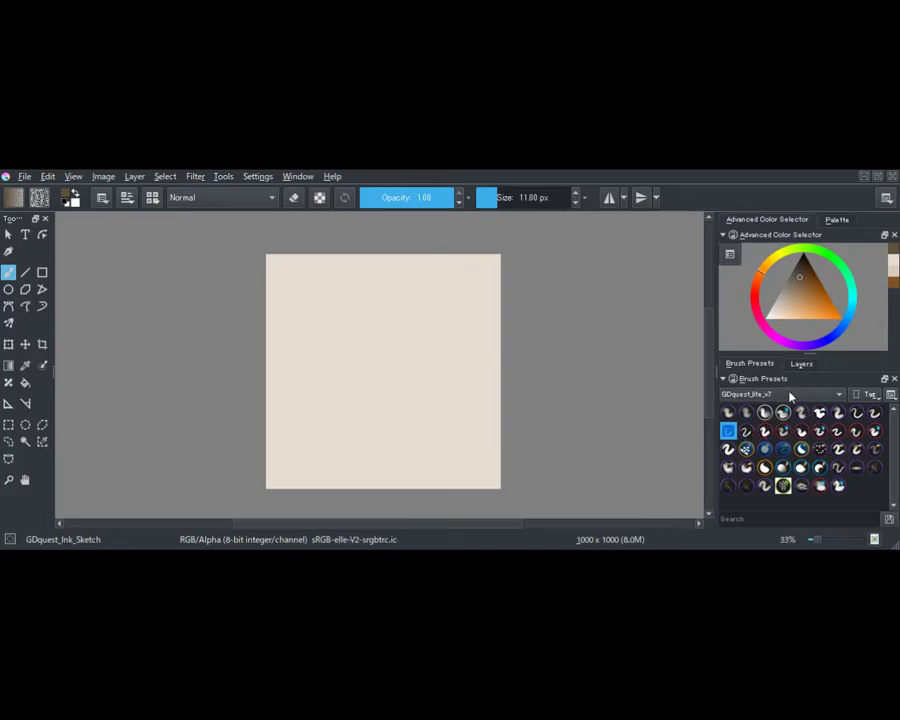
Try freehand squiggles on the canvas with the GDquest_Ink_Sketch brush at 11 px and undo them.
left_click_drag(413, 348, 456, 420)
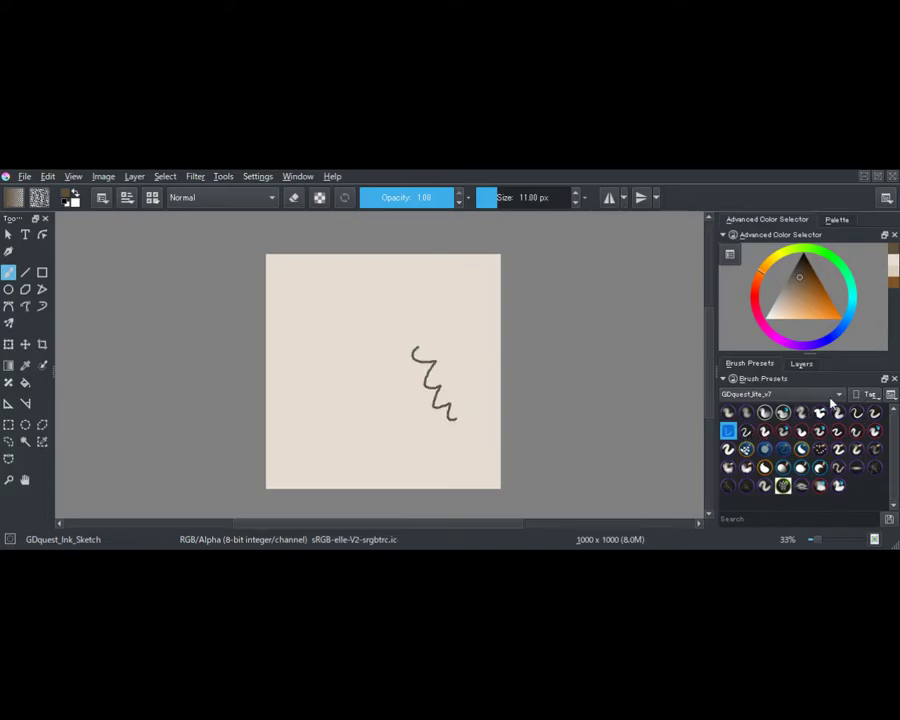
key("ctrl+z")
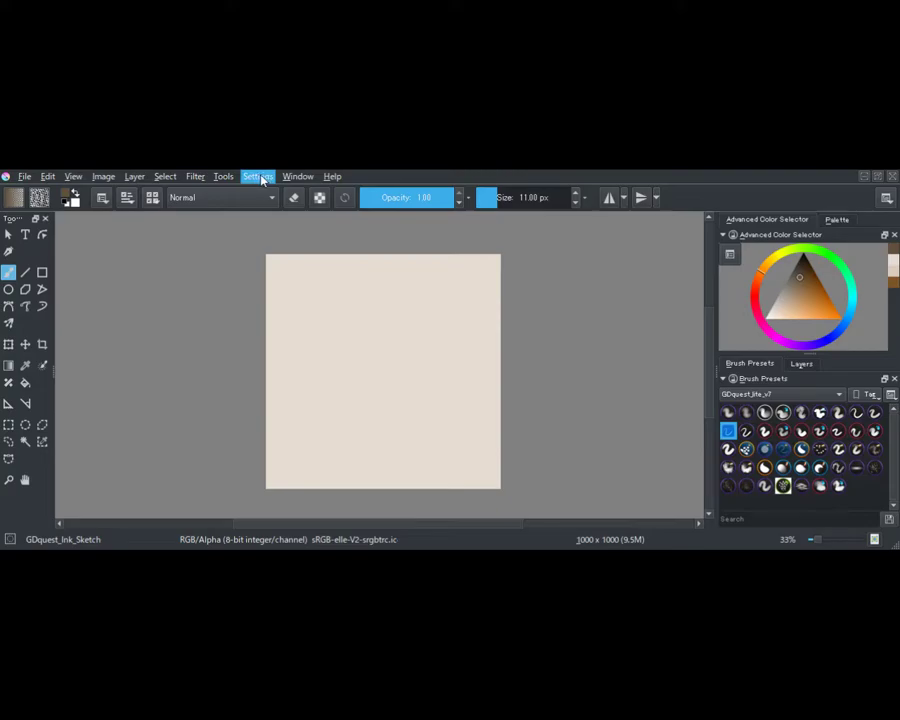
left_click(280, 199)
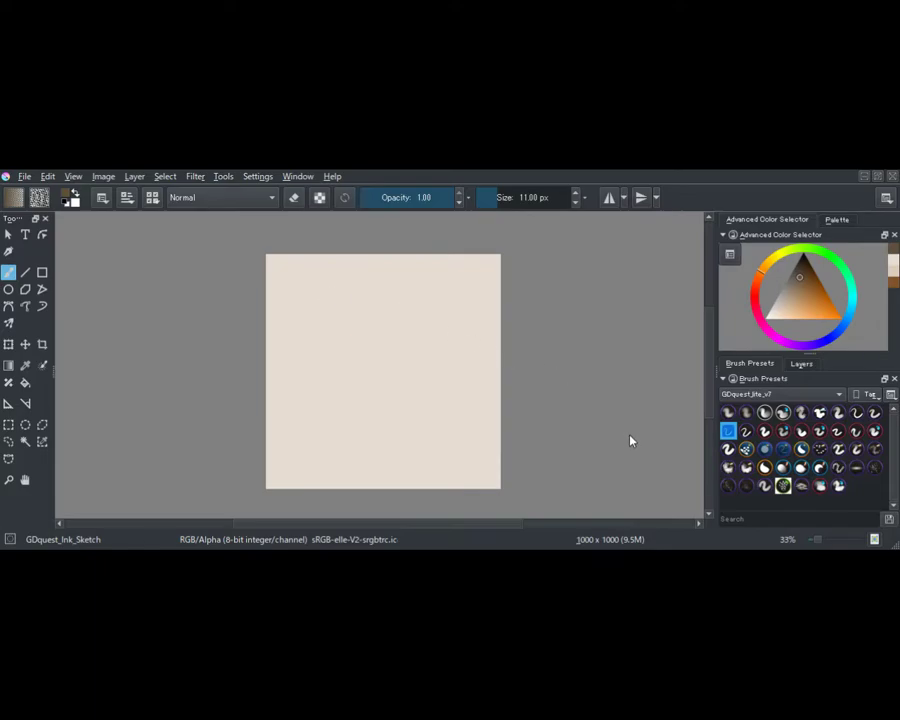
left_click_drag(406, 348, 446, 390)
key("ctrl+z")
key("ctrl+z")
left_click_drag(425, 322, 443, 390)
key("ctrl+z")
key("ctrl+z")
Try a stroke with the last preset in the first row of the GDquest_lite_v7 brushes and undo it.
left_click(875, 412)
left_click_drag(366, 334, 418, 400)
key("ctrl+z")
Try several strokes with the GDquest_Ink_Brush preset at 30 px, undoing the long ones.
left_click(856, 412)
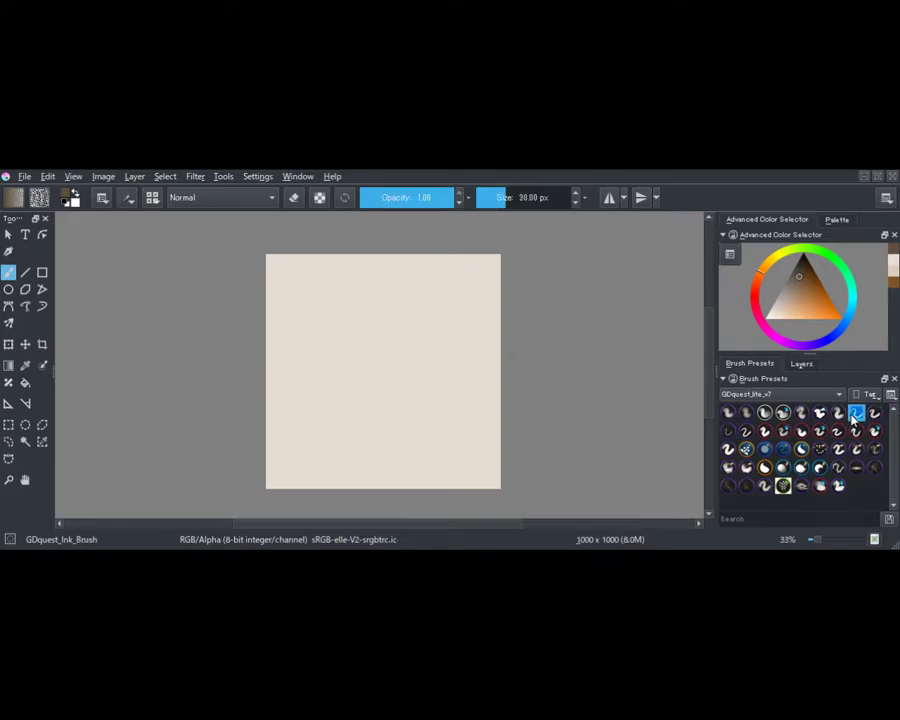
left_click_drag(390, 345, 432, 420)
key("ctrl+z")
mouse_move(370, 335)
left_mouse_down()
mouse_move(432, 411)
mouse_move(444, 446)
left_mouse_up()
key("ctrl+z")
mouse_move(359, 301)
left_mouse_down()
mouse_move(376, 341)
mouse_move(410, 370)
left_mouse_up()
key("ctrl+z")
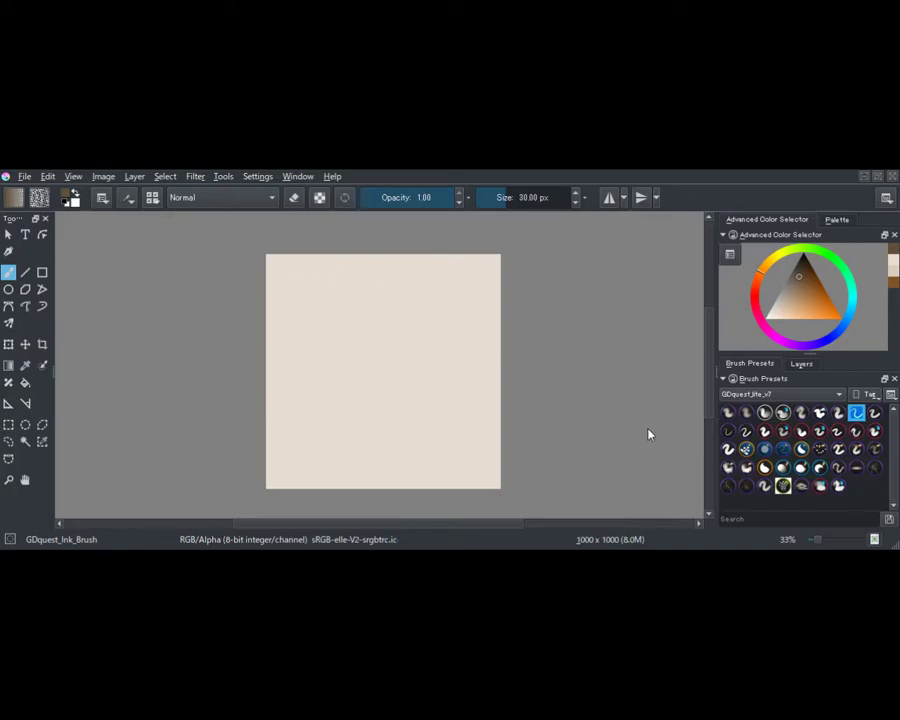
left_click_drag(452, 358, 462, 384)
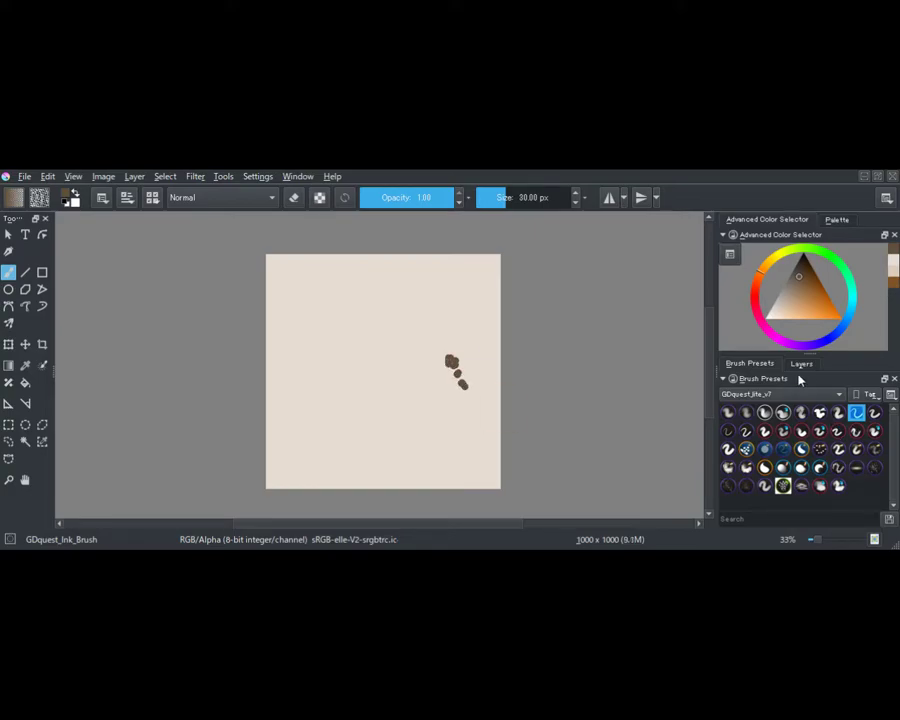
Try strokes with the GDquest_Ink_speed preset at 96 px and undo them together with the remaining dots.
left_click(746, 431)
mouse_move(341, 350)
left_mouse_down()
mouse_move(367, 398)
mouse_move(408, 428)
mouse_move(444, 418)
left_mouse_up()
key("ctrl+z")
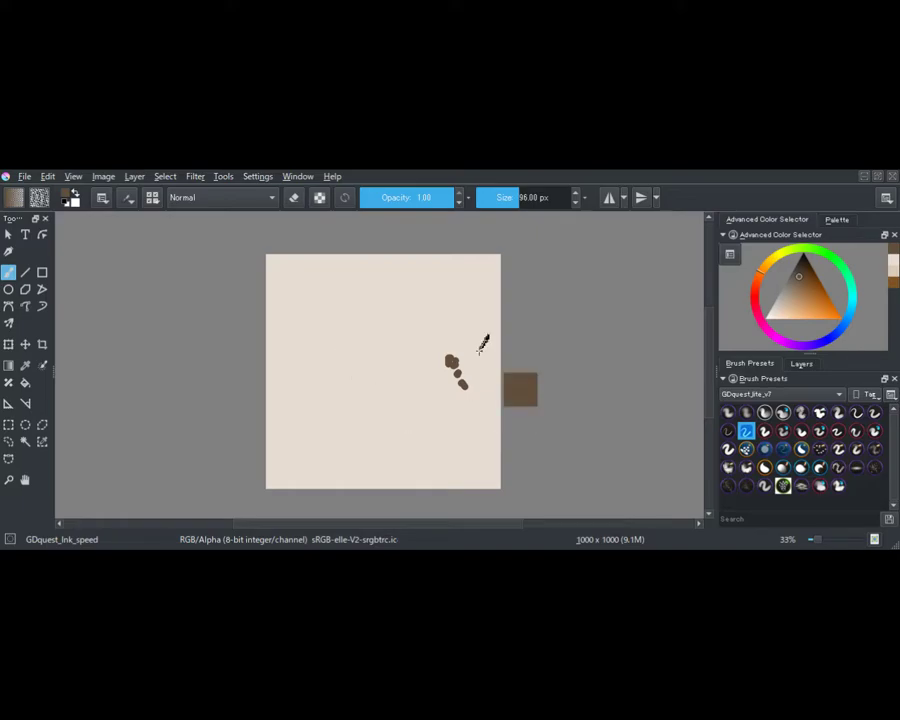
key("ctrl+z")
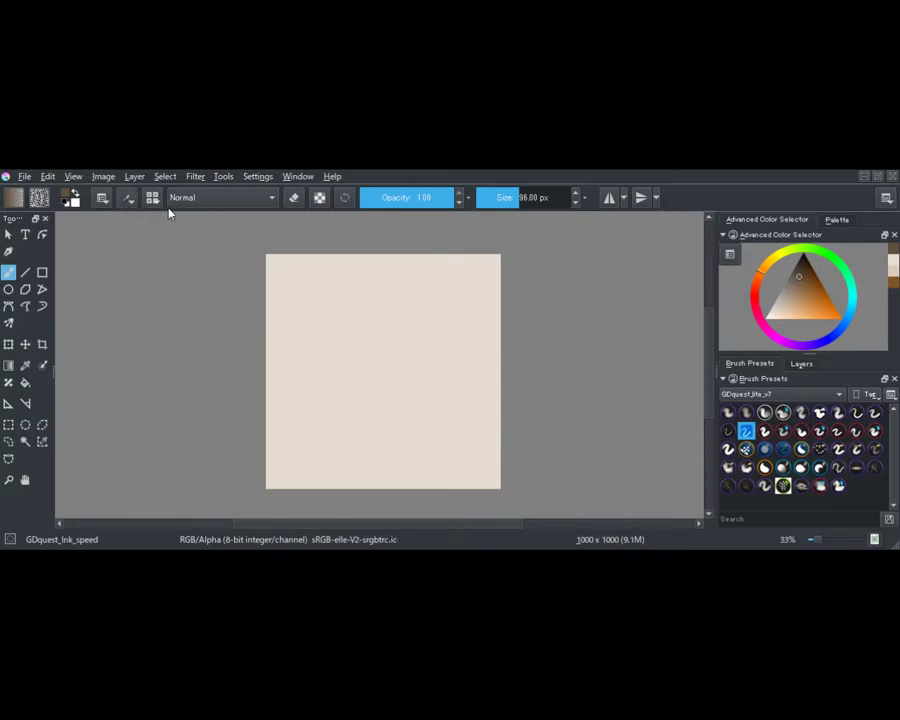
mouse_move(462, 328)
left_mouse_down()
mouse_move(471, 424)
mouse_move(431, 428)
mouse_move(423, 374)
mouse_move(456, 434)
left_mouse_up()
key("ctrl+z")
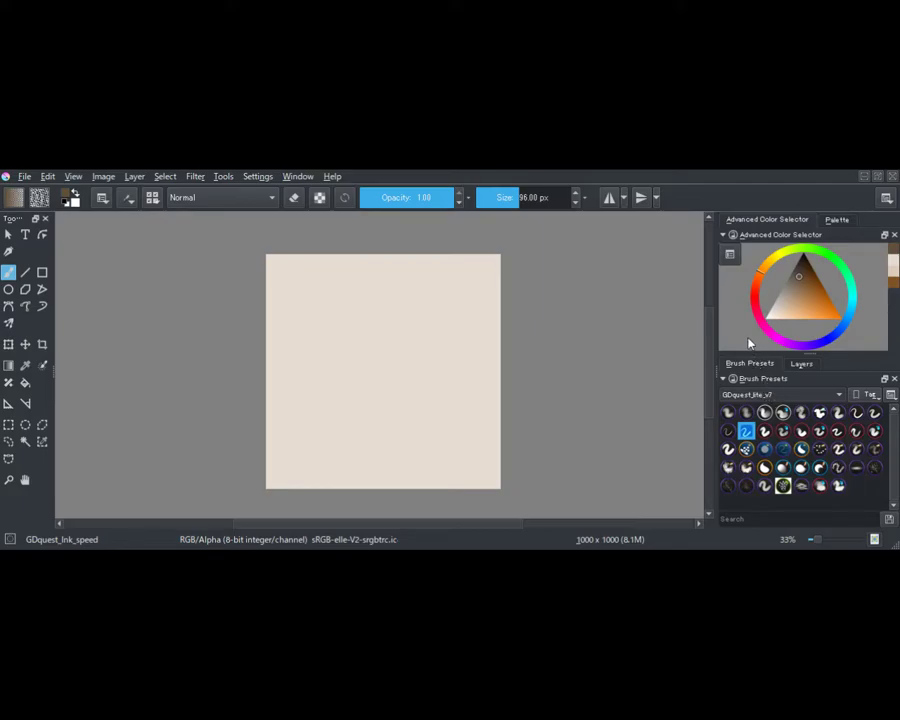
Filter the brush presets by the Wet tag, try a stroke with Basic_wet_soft and undo it.
scroll(780, 394, "down", 1)
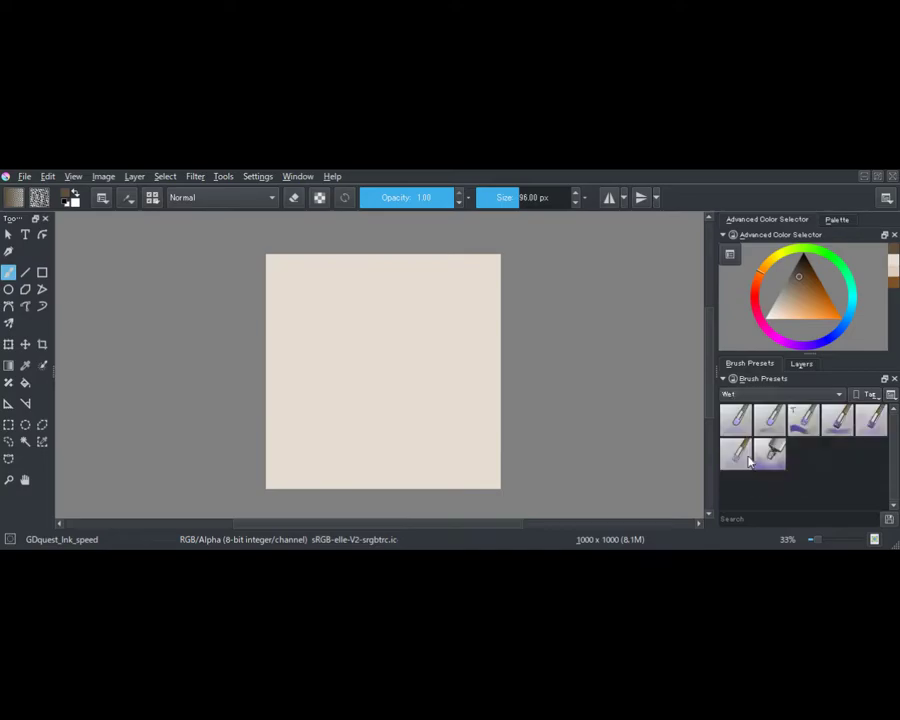
left_click(770, 420)
left_click_drag(410, 358, 470, 446)
key("ctrl+z")
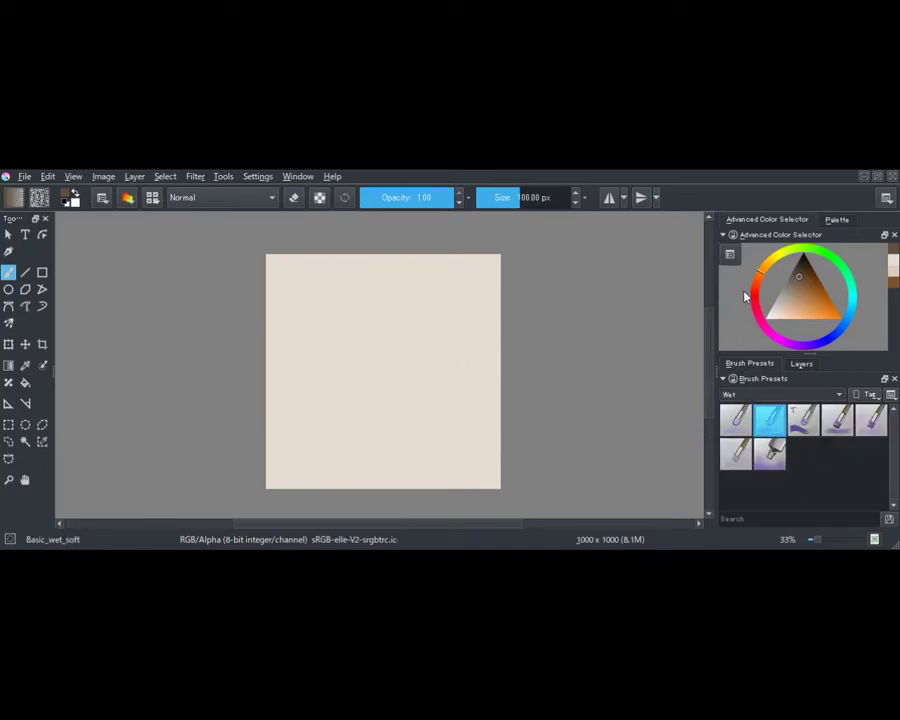
Filter the presets by the Circle tag, paint a thick dark brown squiggle with Fill_circle at 50 px and save the image.
scroll(780, 394, "down", 1)
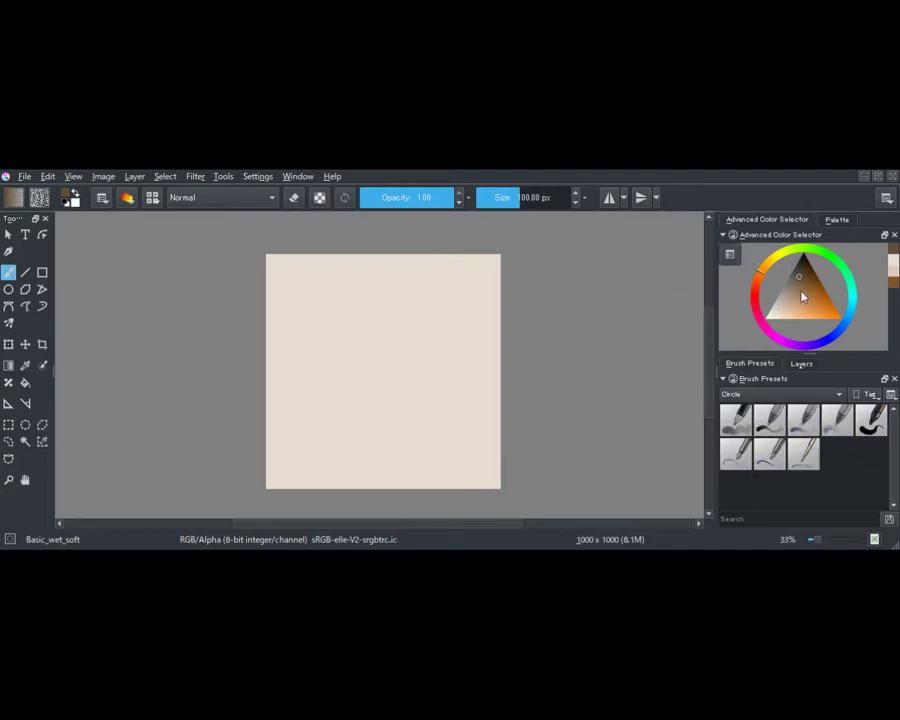
left_click_drag(418, 354, 462, 388)
key("ctrl+z")
left_click(870, 418)
mouse_move(414, 341)
left_mouse_down()
mouse_move(436, 414)
mouse_move(438, 345)
left_mouse_up()
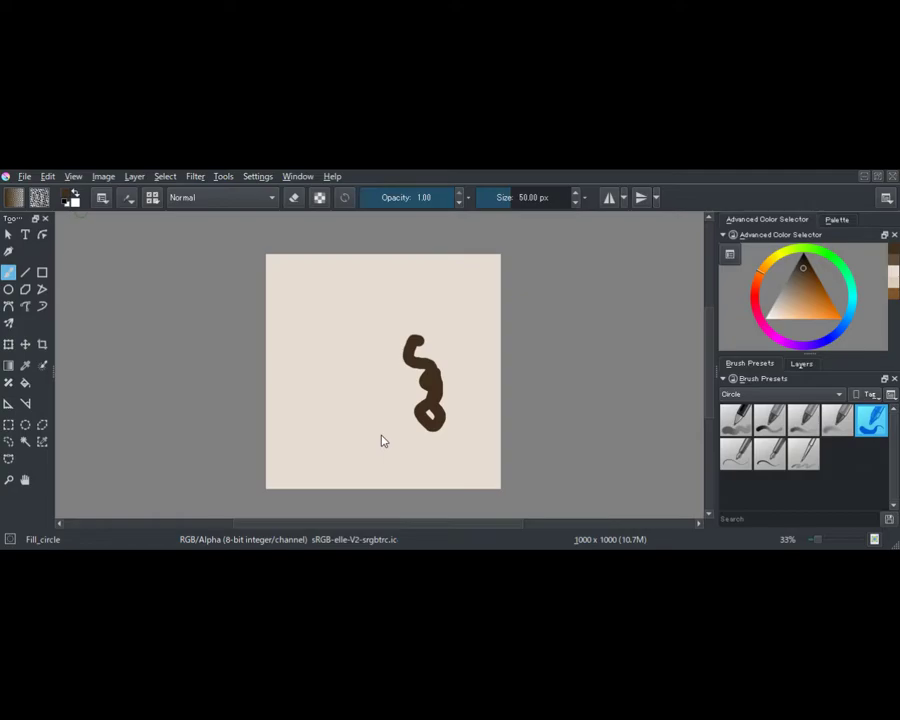
key("ctrl+s")
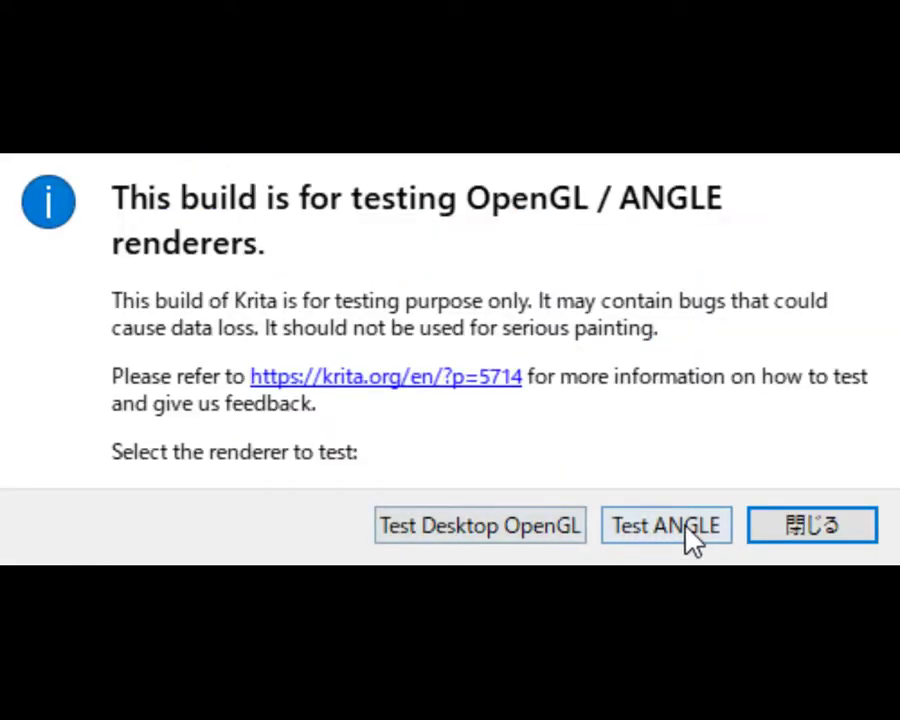
Start the Krita test build with the ANGLE renderer and open the saved painting.
left_click(687, 529)
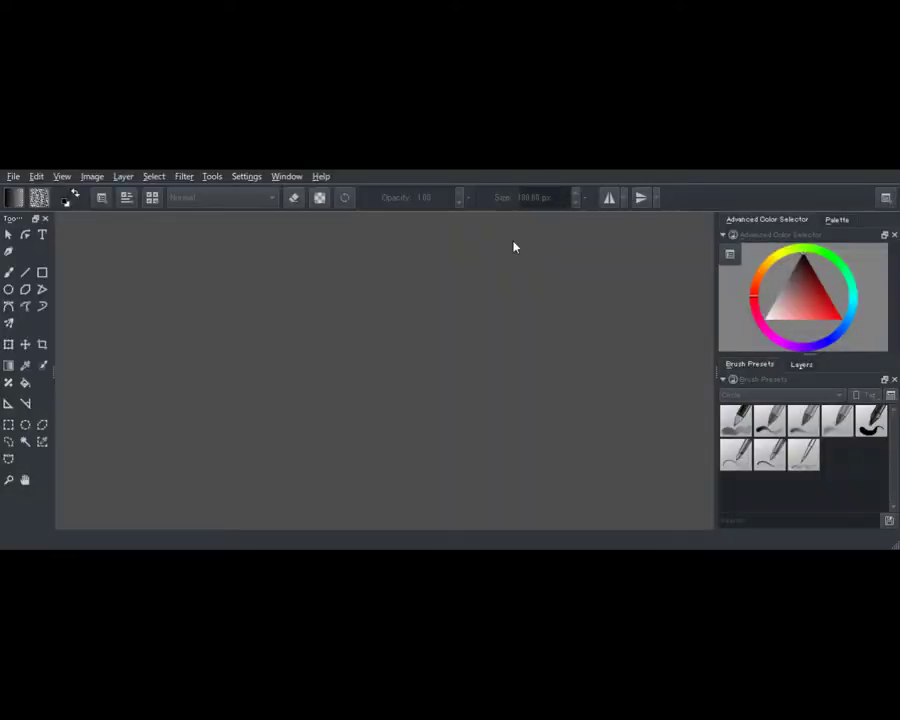
left_click(14, 177)
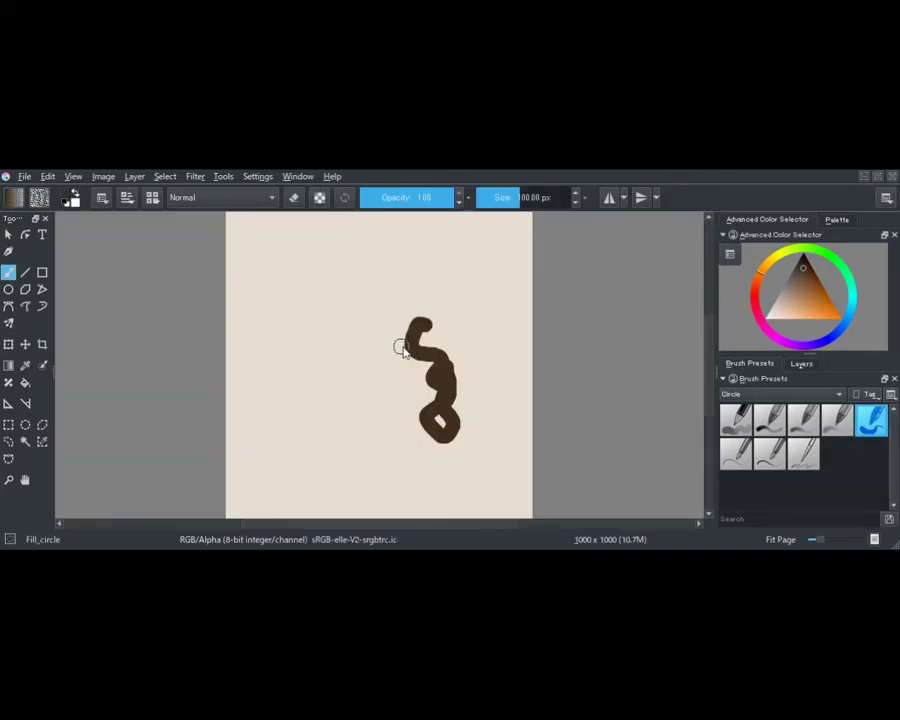
Try strokes beside the thick squiggle with Fill_circle and Layout_circle_soft, and undo them.
mouse_move(402, 345)
left_mouse_down()
mouse_move(394, 374)
mouse_move(412, 448)
mouse_move(390, 401)
mouse_move(355, 388)
left_mouse_up()
left_click(803, 453)
mouse_move(466, 373)
left_mouse_down()
mouse_move(488, 395)
mouse_move(498, 452)
left_mouse_up()
key("ctrl+z")
key("ctrl+z")
key("ctrl+z")
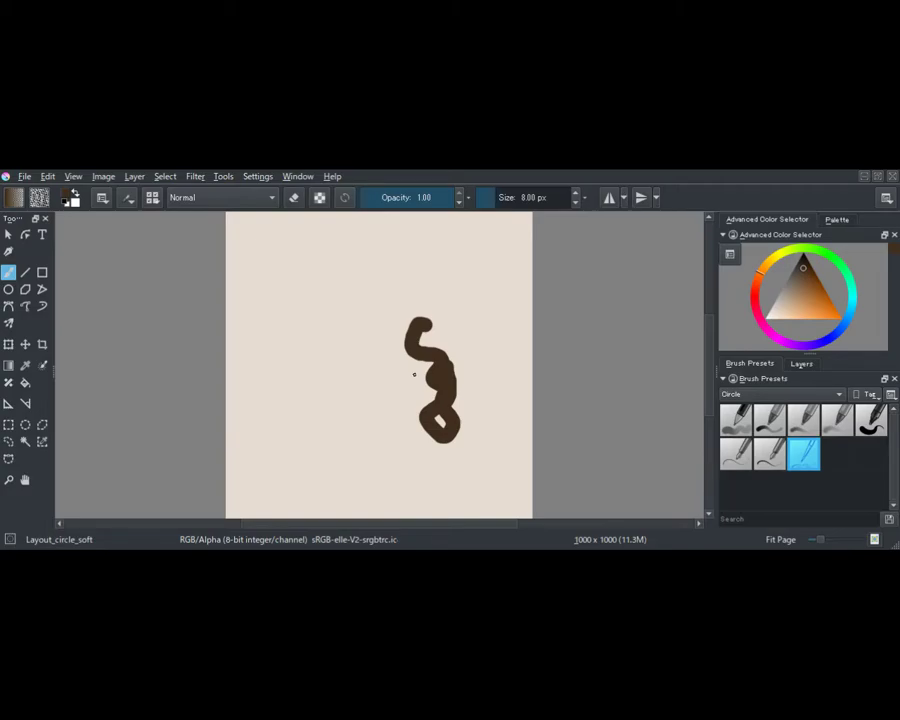
Draw two thin wavy lines around the thick squiggle with Layout_circle_soft at 8 px and close the image.
mouse_move(385, 368)
left_mouse_down()
mouse_move(397, 379)
mouse_move(388, 426)
mouse_move(429, 465)
mouse_move(453, 469)
left_mouse_up()
left_click_drag(352, 285, 443, 297)
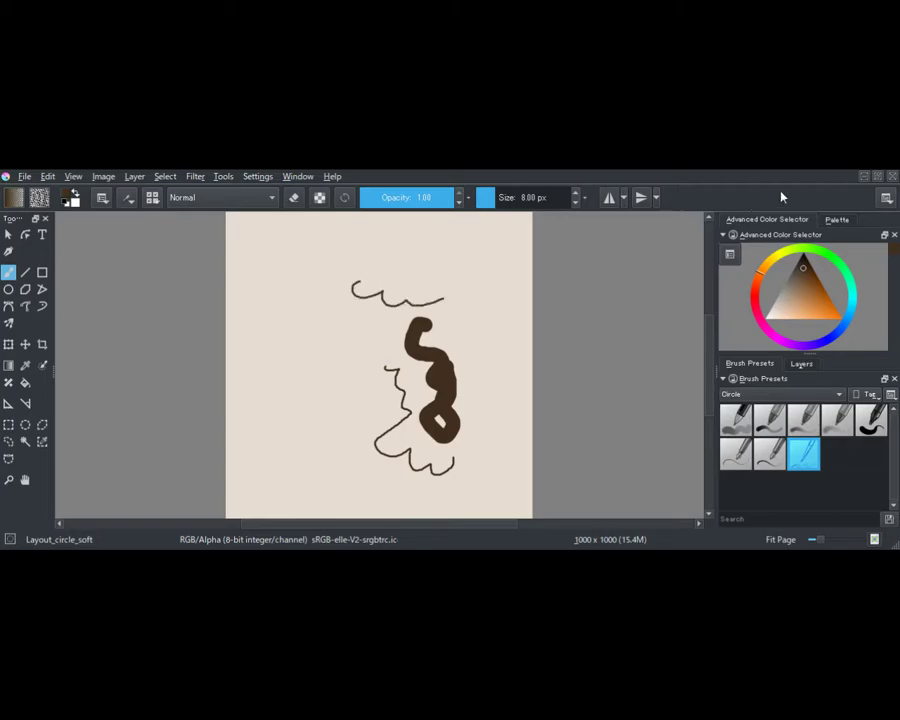
key("ctrl+w")
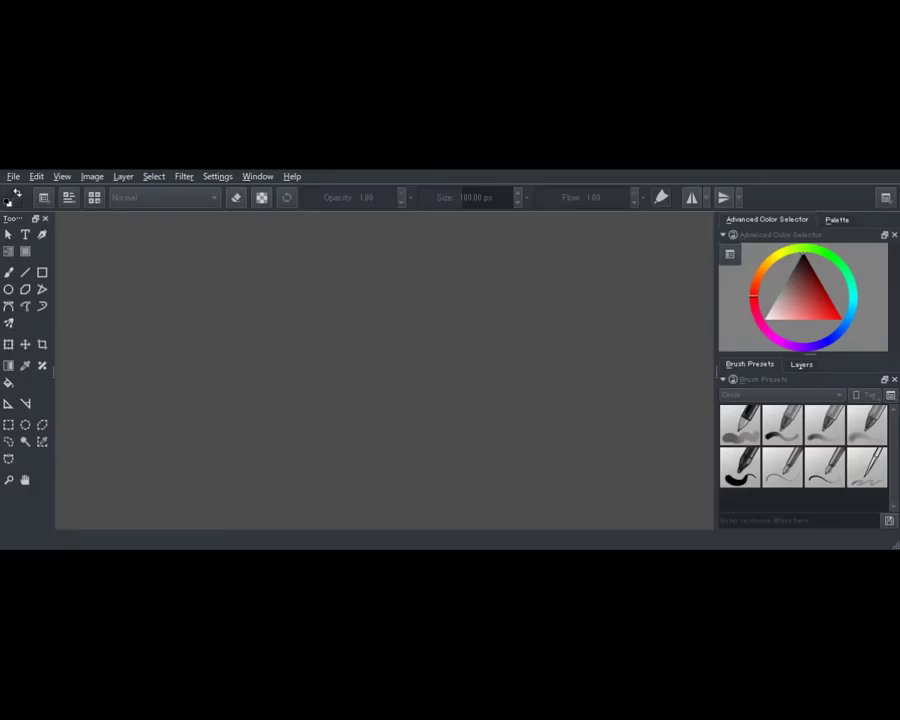
Reopen the saved painting and draw thin squiggles beside the thick stroke with the Layout_circle_soft brush.
left_click(13, 176)
left_click(343, 230)
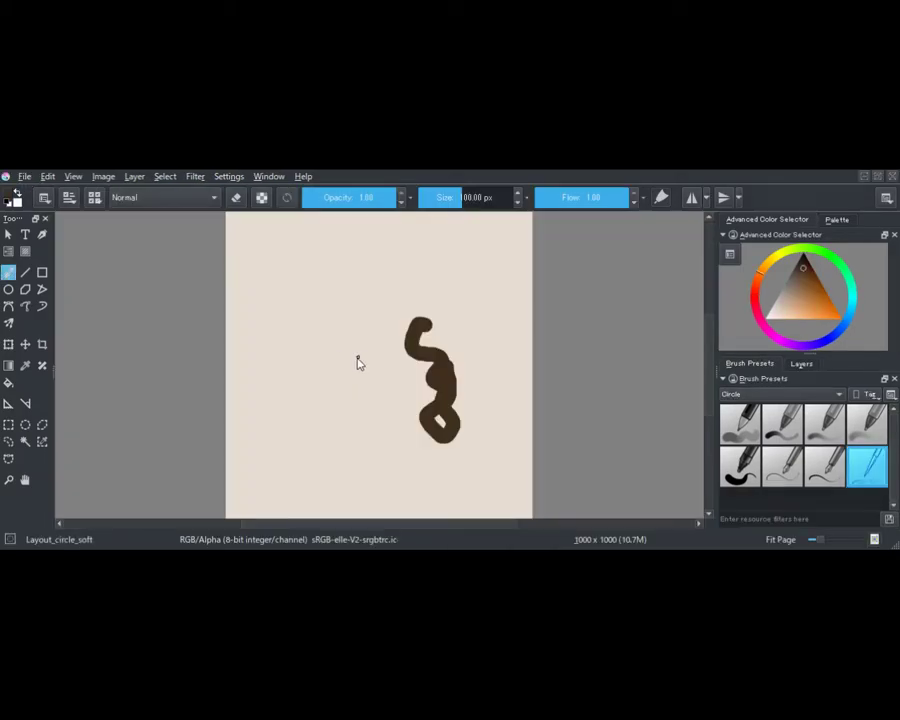
left_click_drag(327, 358, 386, 400)
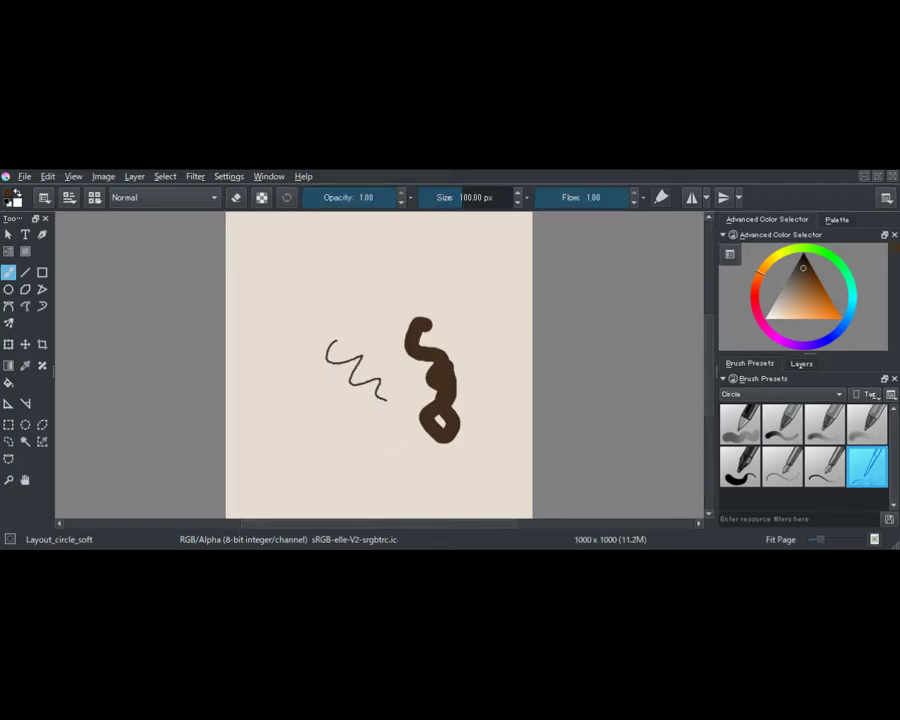
left_click_drag(390, 398, 415, 460)
Draw thin wavy lines below and beside the thick squiggle with the Ink_circle_10 brush at 10 px.
left_click(815, 483)
mouse_move(462, 422)
left_mouse_down()
mouse_move(482, 450)
mouse_move(478, 474)
mouse_move(459, 466)
mouse_move(427, 476)
left_mouse_up()
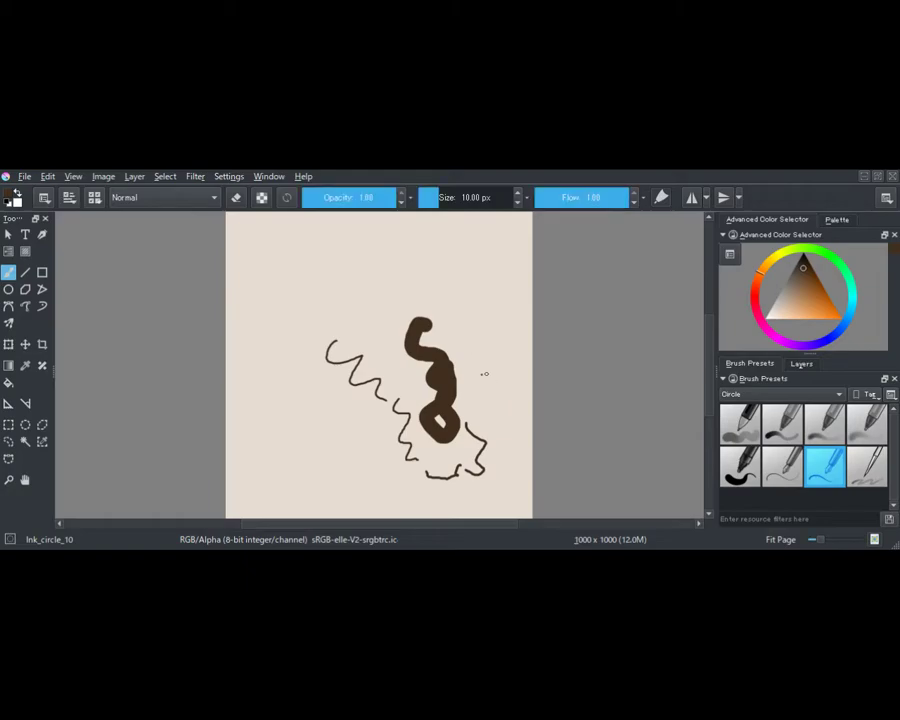
mouse_move(481, 360)
left_mouse_down()
mouse_move(495, 389)
mouse_move(490, 437)
mouse_move(512, 490)
left_mouse_up()
Paint thick dark brown strokes above and beside the thin lines with the Fill_circle brush at 50 px.
key("slash")
mouse_move(484, 302)
left_mouse_down()
mouse_move(352, 286)
mouse_move(320, 352)
mouse_move(295, 350)
left_mouse_up()
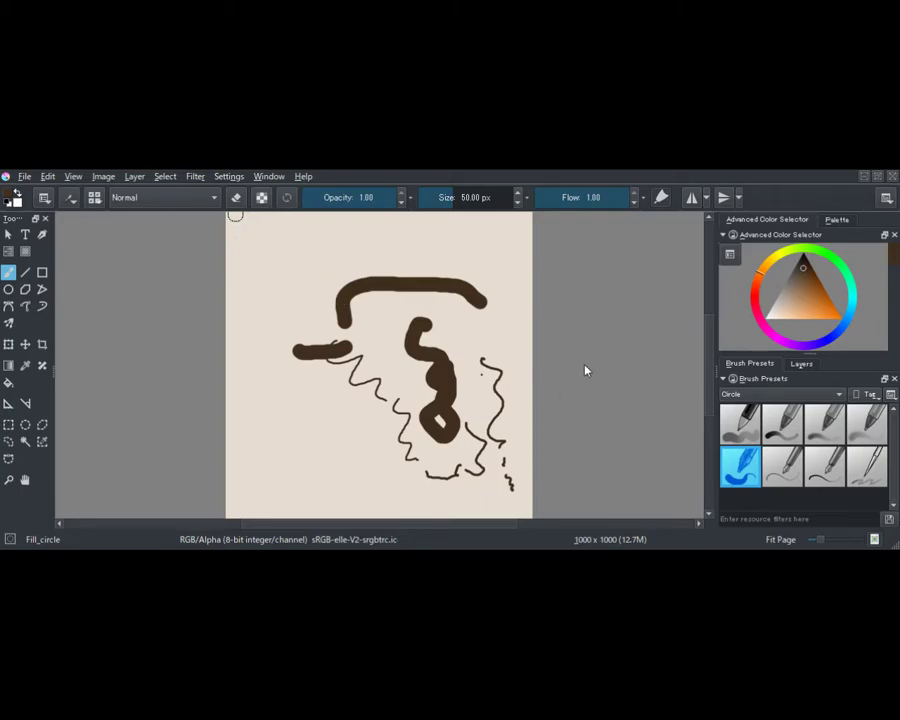
mouse_move(290, 295)
left_mouse_down()
mouse_move(353, 446)
mouse_move(342, 416)
mouse_move(387, 345)
mouse_move(382, 301)
mouse_move(363, 271)
mouse_move(346, 264)
mouse_move(304, 325)
left_mouse_up()
mouse_move(288, 393)
left_mouse_down()
mouse_move(312, 424)
mouse_move(323, 471)
mouse_move(346, 485)
mouse_move(383, 485)
left_mouse_up()
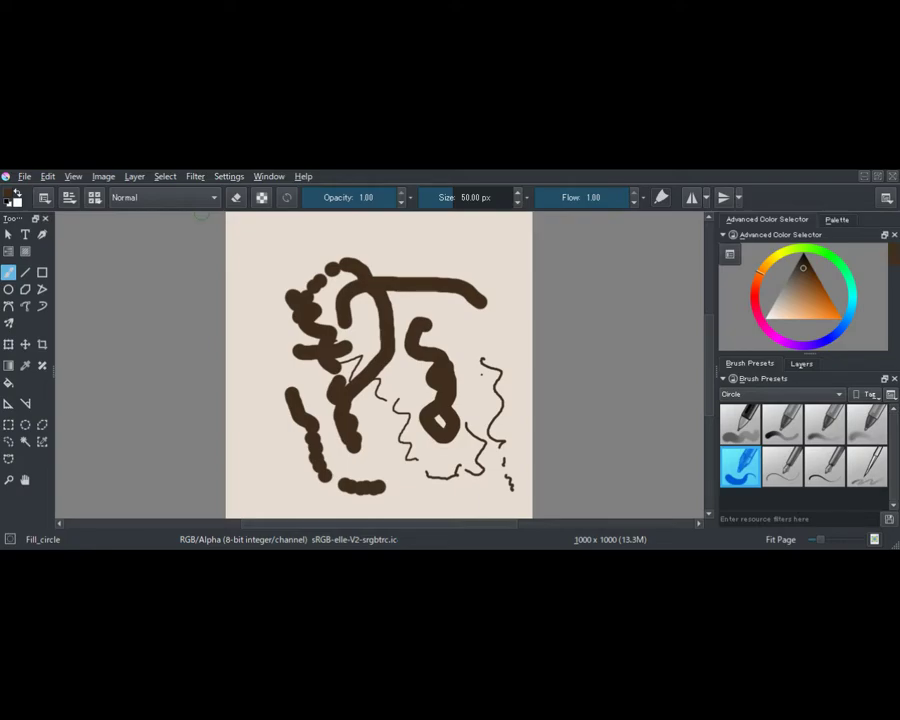
left_click(236, 197)
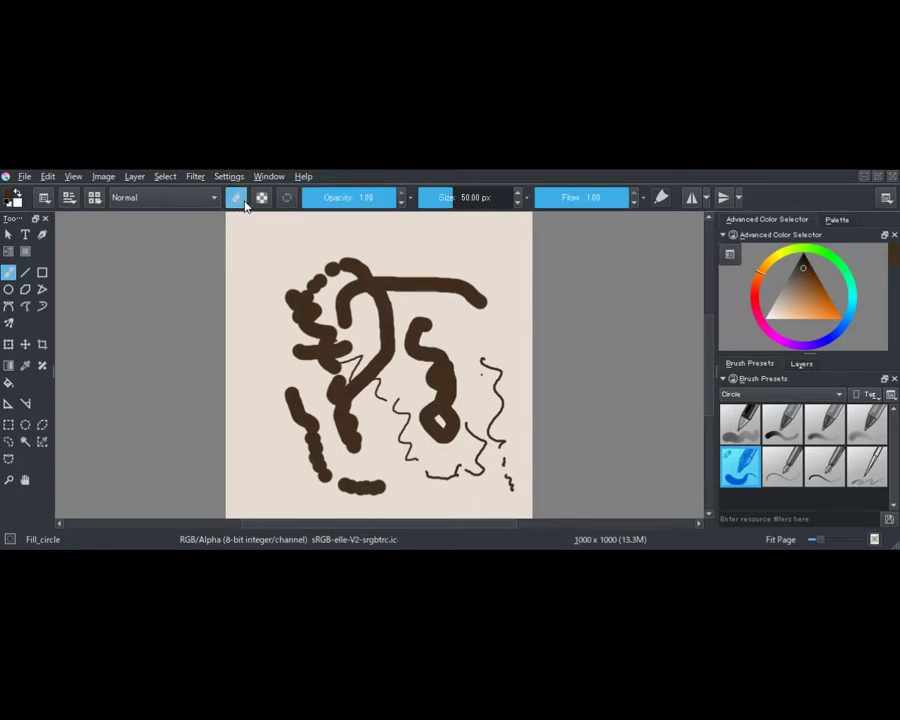
left_click(261, 197)
key("e")
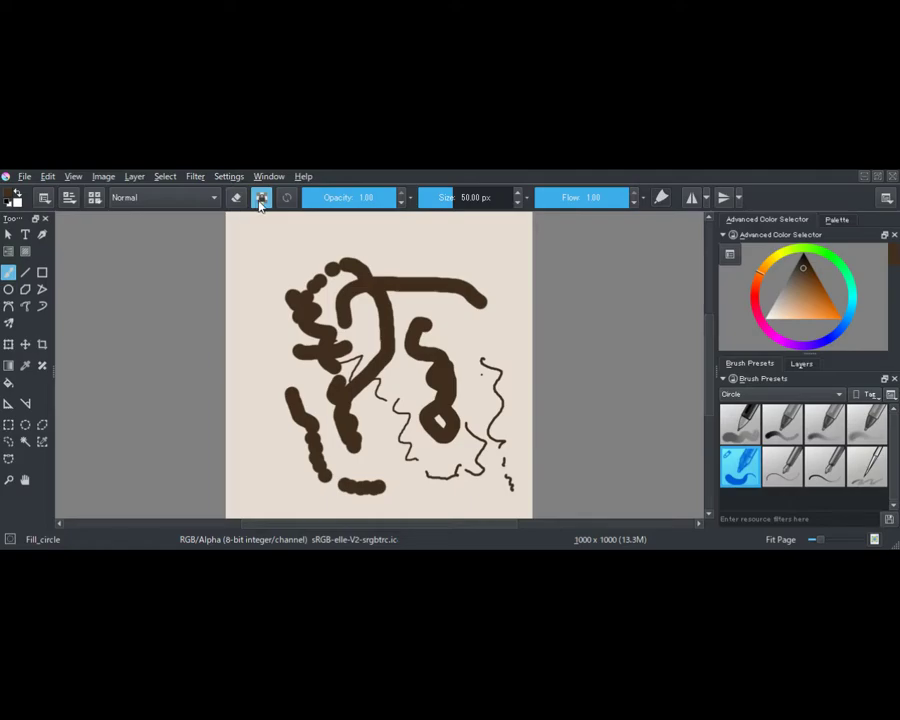
left_click(261, 197)
Paint more thick dark brown strokes below and above the end of the upper curve with the Fill_circle brush at 50 px.
mouse_move(479, 311)
left_mouse_down()
mouse_move(499, 350)
mouse_move(500, 390)
mouse_move(456, 320)
left_mouse_up()
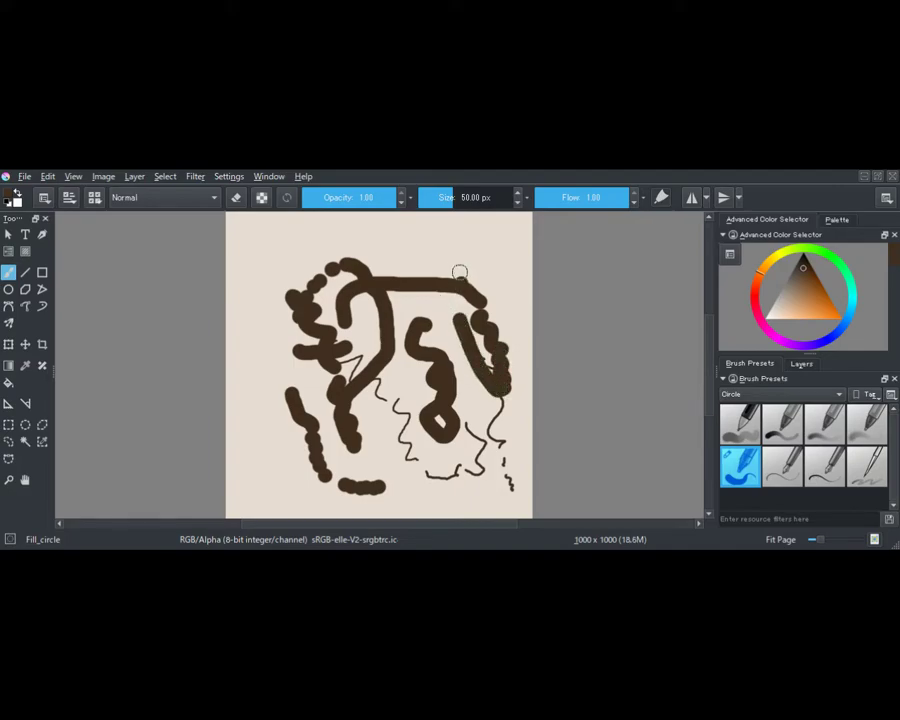
left_click_drag(466, 262, 490, 272)
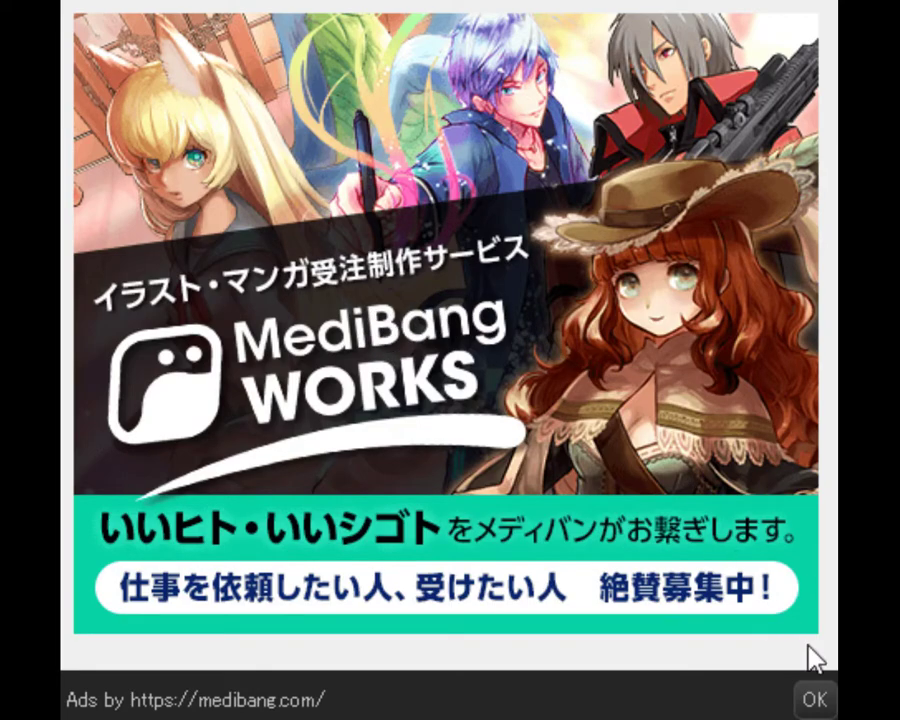
Switch to MediBang Paint, dismiss the advertisement and add a new layer above レイヤー1.
left_click(812, 698)
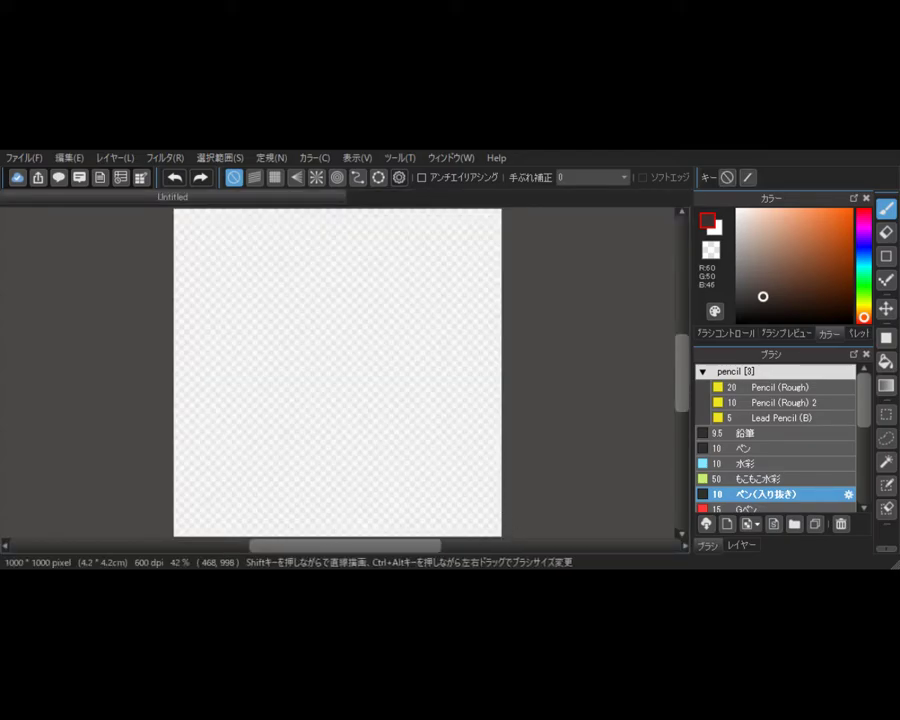
left_click(741, 544)
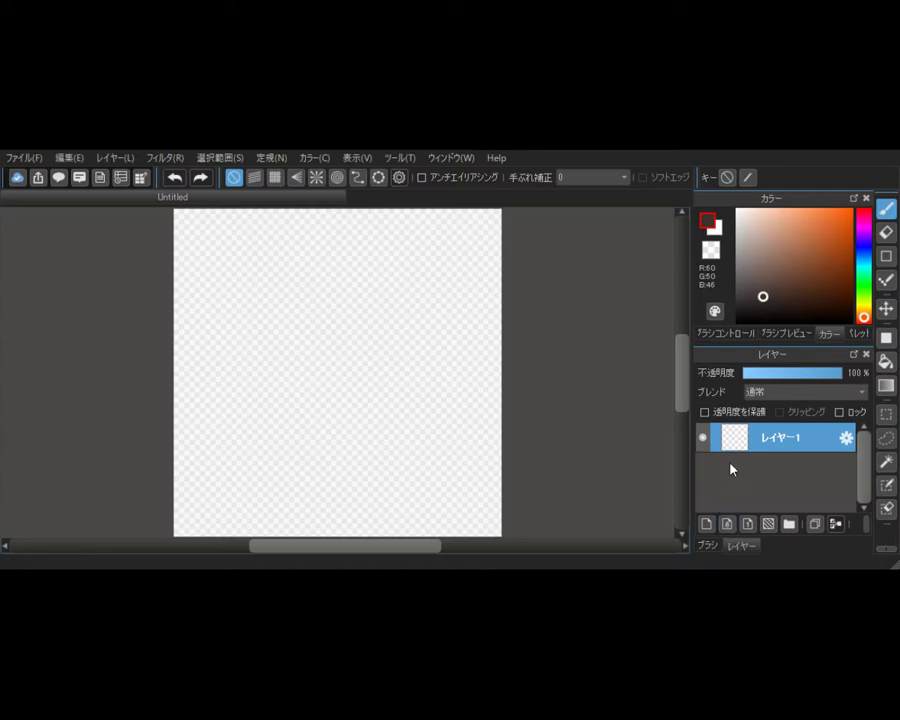
left_click(706, 523)
Darken the brush colour to R 46, G 42, B 40, make a trial stroke on the new layer and undo it.
left_click_drag(765, 295, 749, 302)
mouse_move(316, 364)
left_mouse_down()
mouse_move(354, 366)
mouse_move(400, 444)
left_mouse_up()
key("ctrl+z")
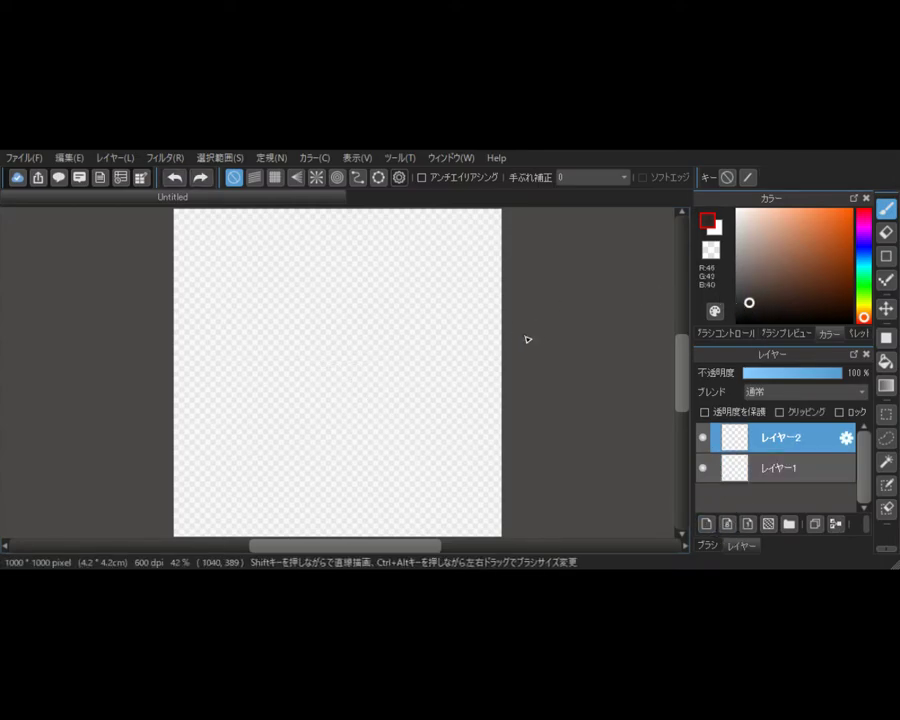
Draw two thick tapering wavy strokes and a small box beside them with the ペン brush.
left_click(708, 545)
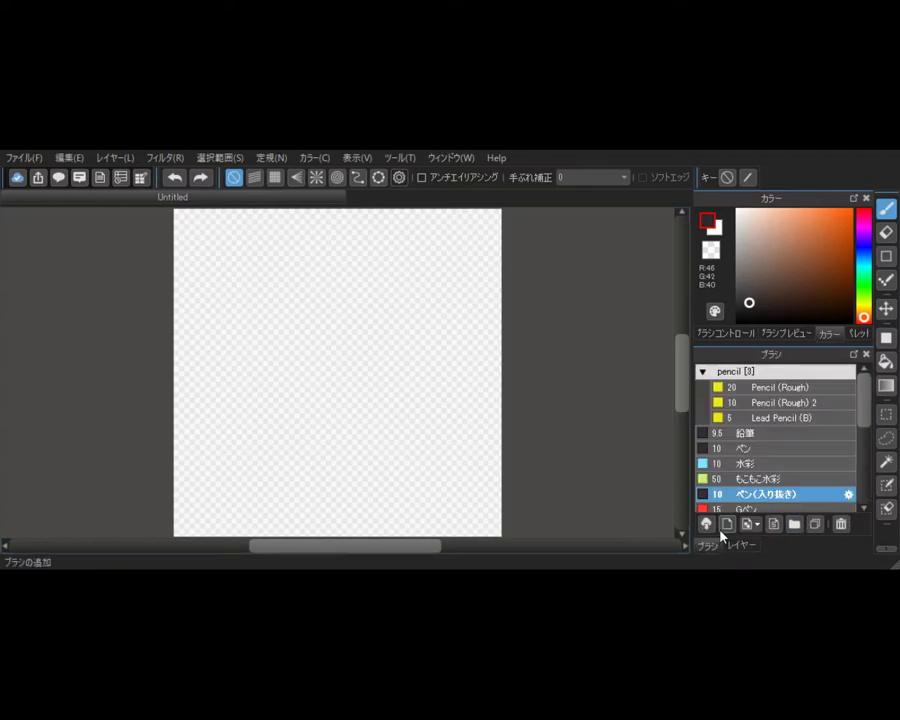
left_click(749, 448)
mouse_move(430, 316)
left_mouse_down()
mouse_move(368, 350)
mouse_move(361, 393)
mouse_move(418, 458)
left_mouse_up()
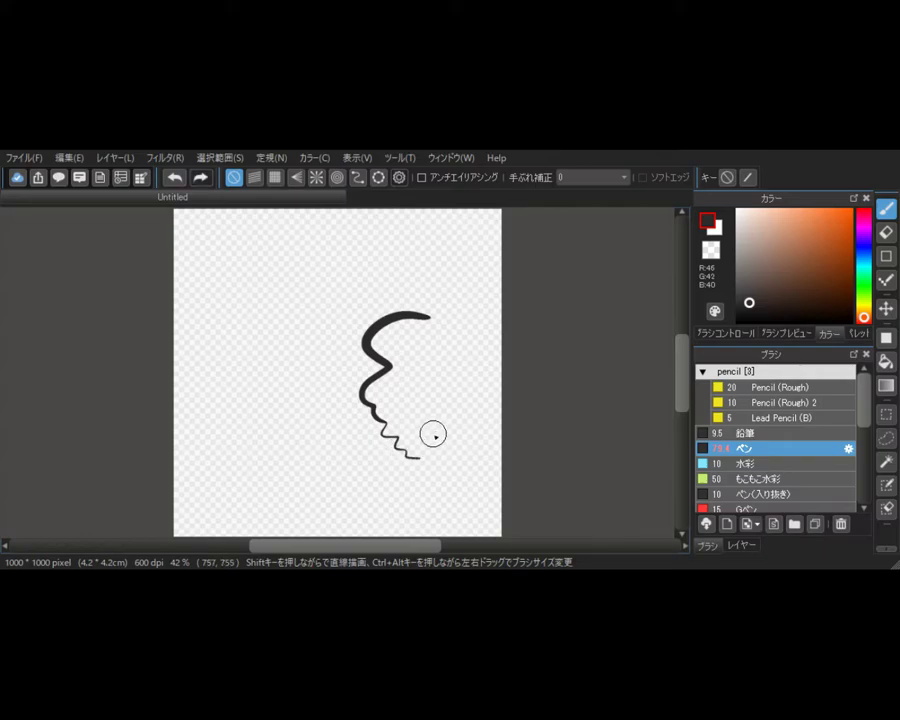
mouse_move(414, 348)
left_mouse_down()
mouse_move(404, 368)
mouse_move(449, 438)
mouse_move(445, 495)
left_mouse_up()
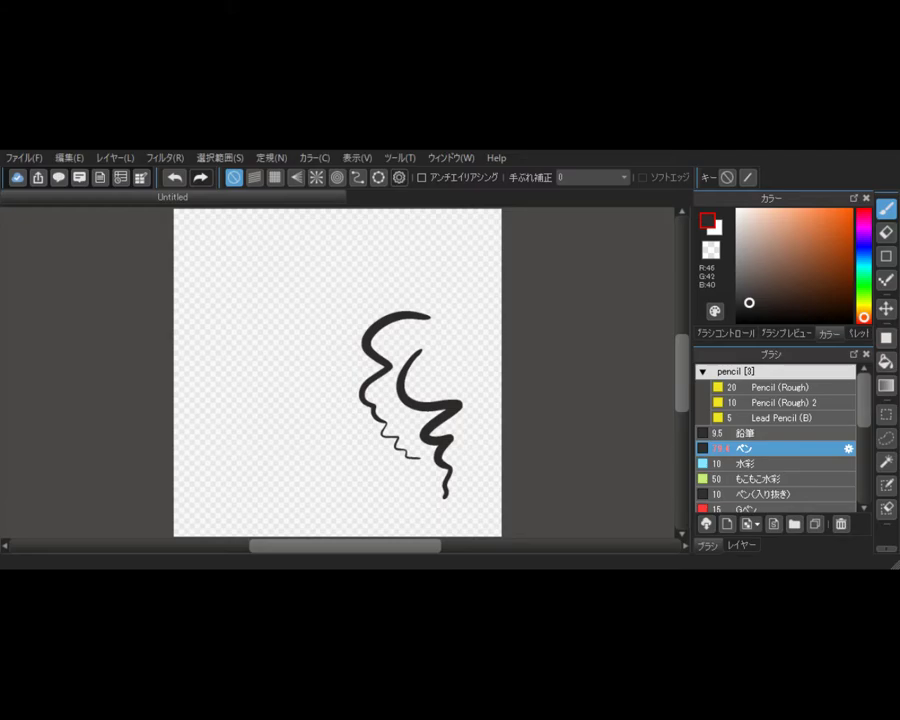
mouse_move(285, 377)
left_mouse_down()
mouse_move(277, 335)
mouse_move(309, 318)
mouse_move(323, 351)
mouse_move(285, 374)
mouse_move(325, 351)
mouse_move(306, 381)
mouse_move(277, 377)
mouse_move(264, 354)
mouse_move(262, 384)
mouse_move(319, 394)
left_mouse_up()
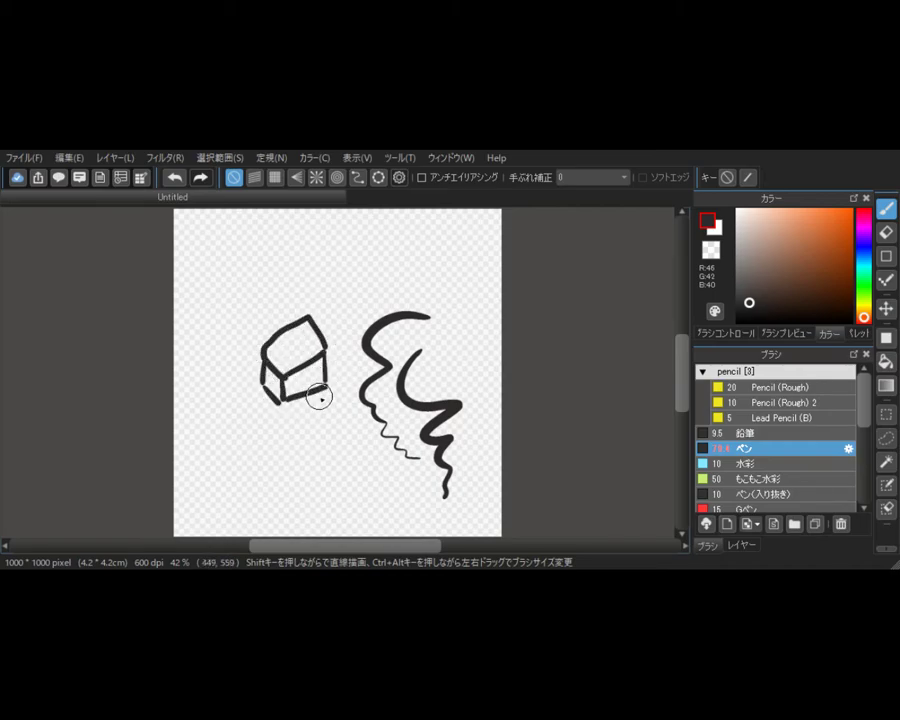
Sketch a small cartoon face below the box, with two eyes, a mouth, jawline, pointed bangs and a side lock.
left_click(307, 459)
left_click_drag(301, 455, 310, 481)
left_click(341, 462)
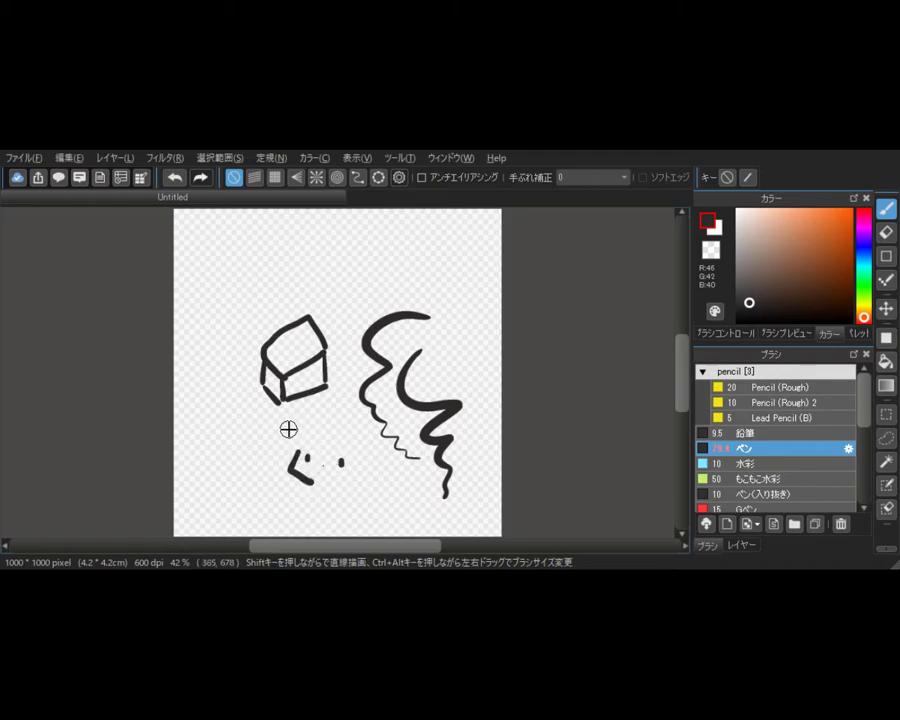
mouse_move(306, 427)
left_mouse_down()
mouse_move(354, 470)
mouse_move(330, 476)
mouse_move(349, 474)
mouse_move(345, 504)
left_mouse_up()
left_click(311, 474)
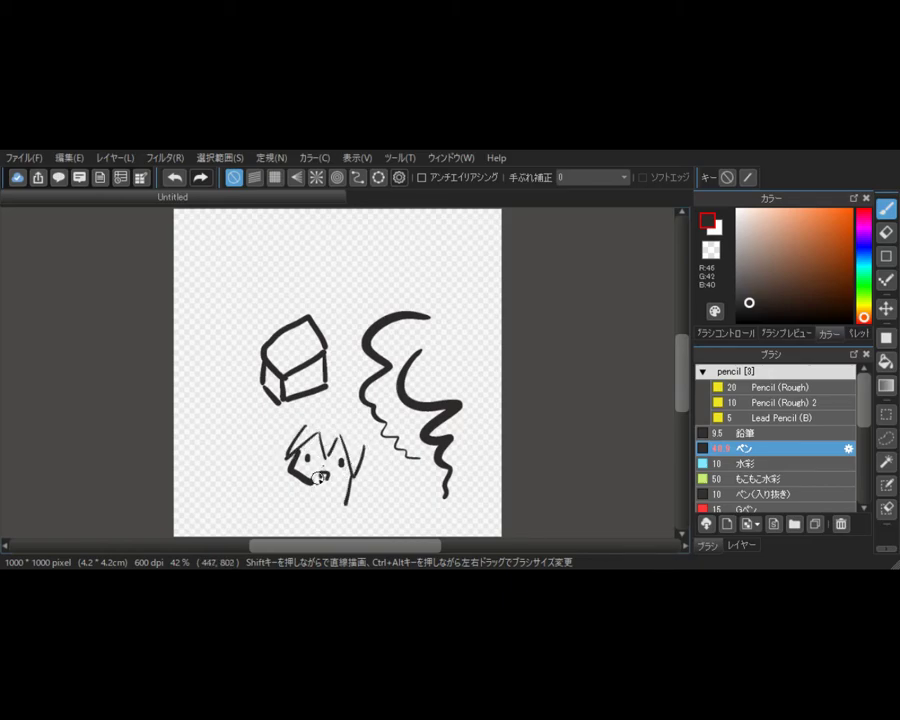
left_click_drag(360, 446, 352, 498)
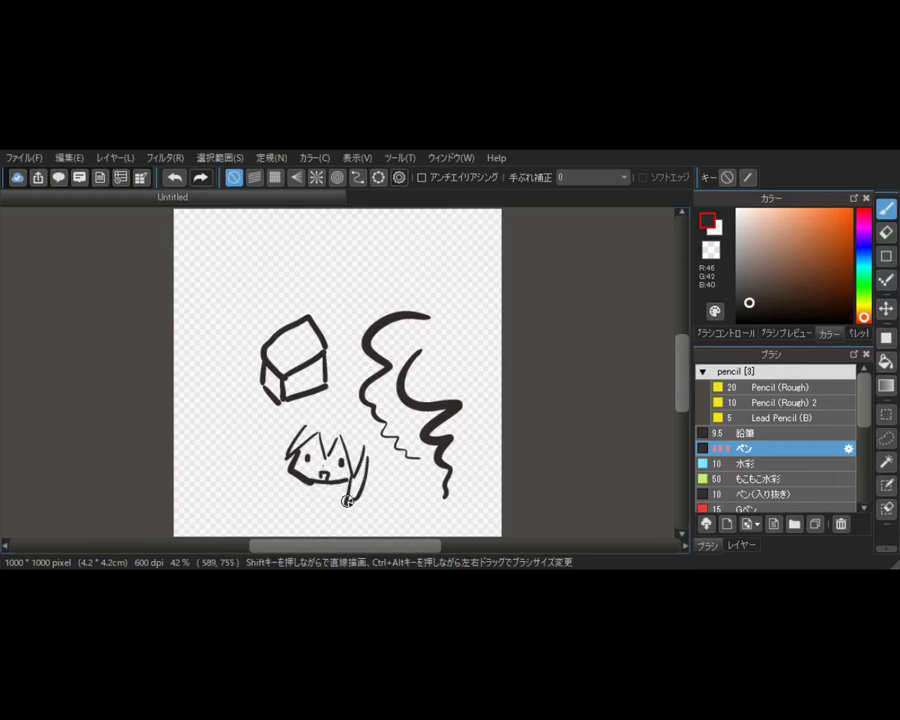
Add the outer hair outline around the cartoon face and sketch a small body beneath it.
left_click_drag(296, 468, 305, 496)
mouse_move(300, 424)
left_mouse_down()
mouse_move(272, 426)
mouse_move(286, 461)
left_mouse_up()
mouse_move(302, 418)
left_mouse_down()
mouse_move(347, 400)
mouse_move(383, 426)
mouse_move(389, 474)
mouse_move(378, 480)
mouse_move(367, 479)
mouse_move(390, 428)
left_mouse_up()
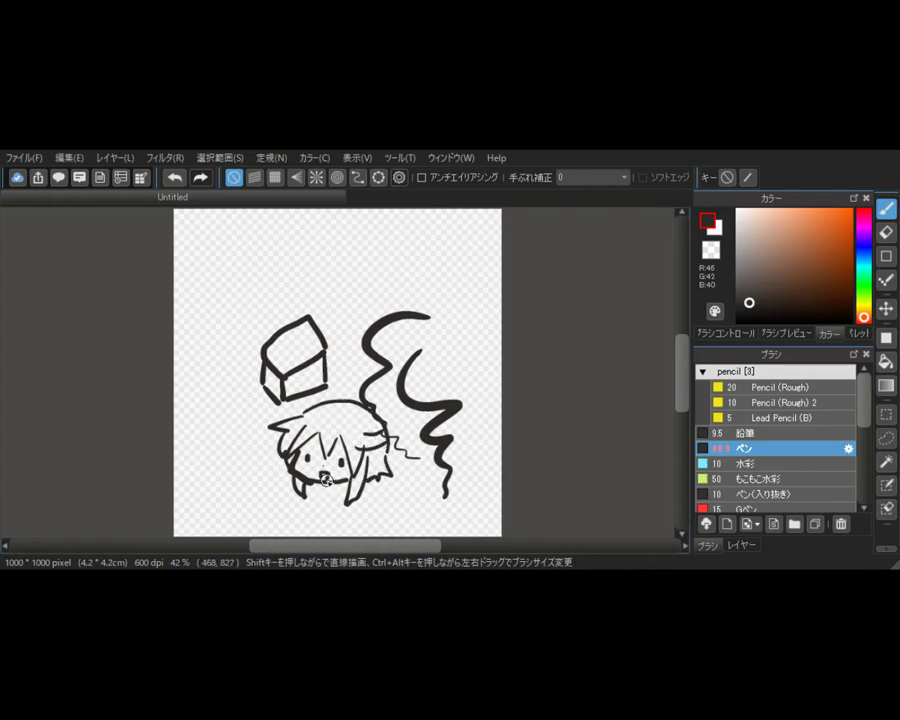
mouse_move(318, 489)
left_mouse_down()
mouse_move(304, 503)
mouse_move(327, 486)
mouse_move(343, 524)
mouse_move(315, 530)
left_mouse_up()
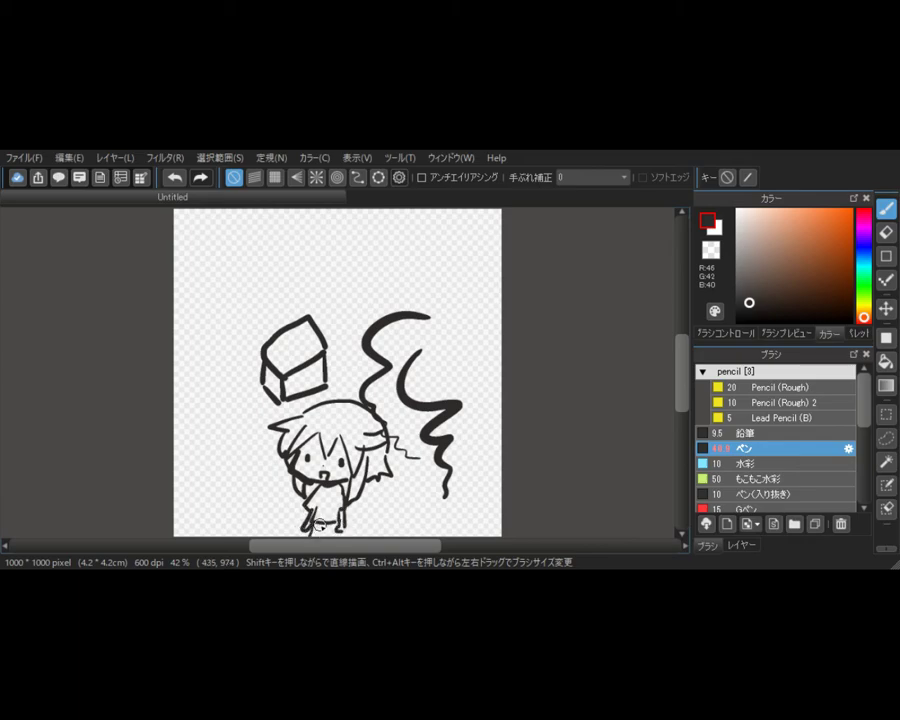